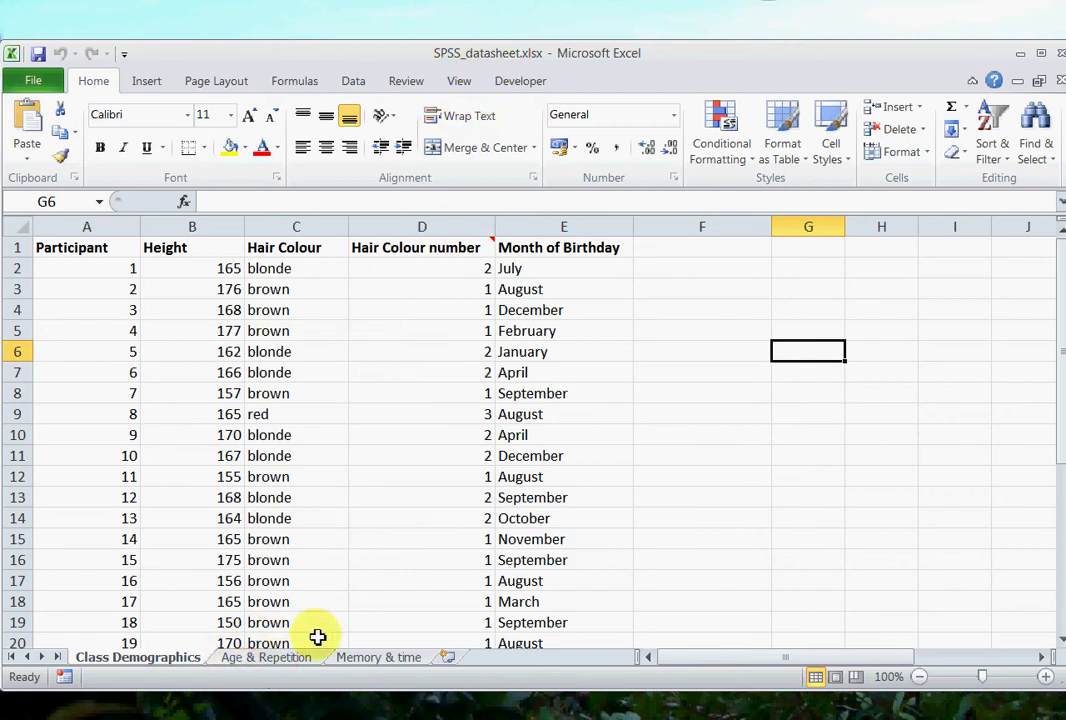
pyautogui.click(280, 657)
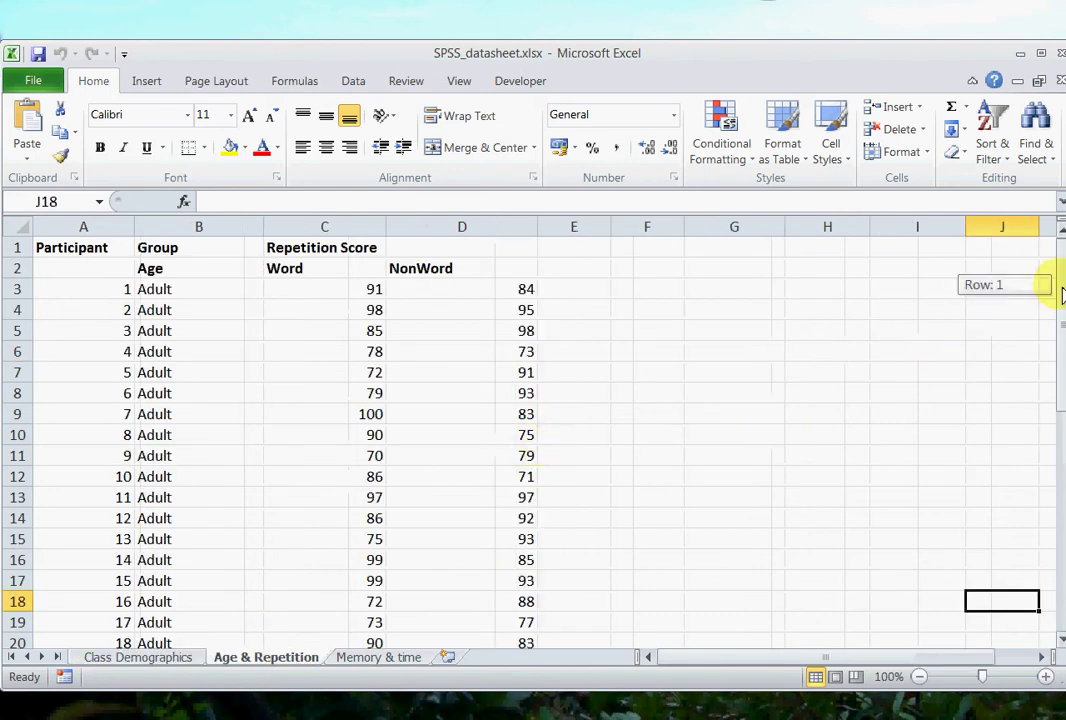
pyautogui.moveTo(1062, 292)
pyautogui.mouseDown()
pyautogui.moveTo(1062, 523)
pyautogui.moveTo(1062, 275)
pyautogui.mouseUp()
pyautogui.moveTo(167, 298); pyautogui.dragTo(205, 559)
pyautogui.click(205, 247)
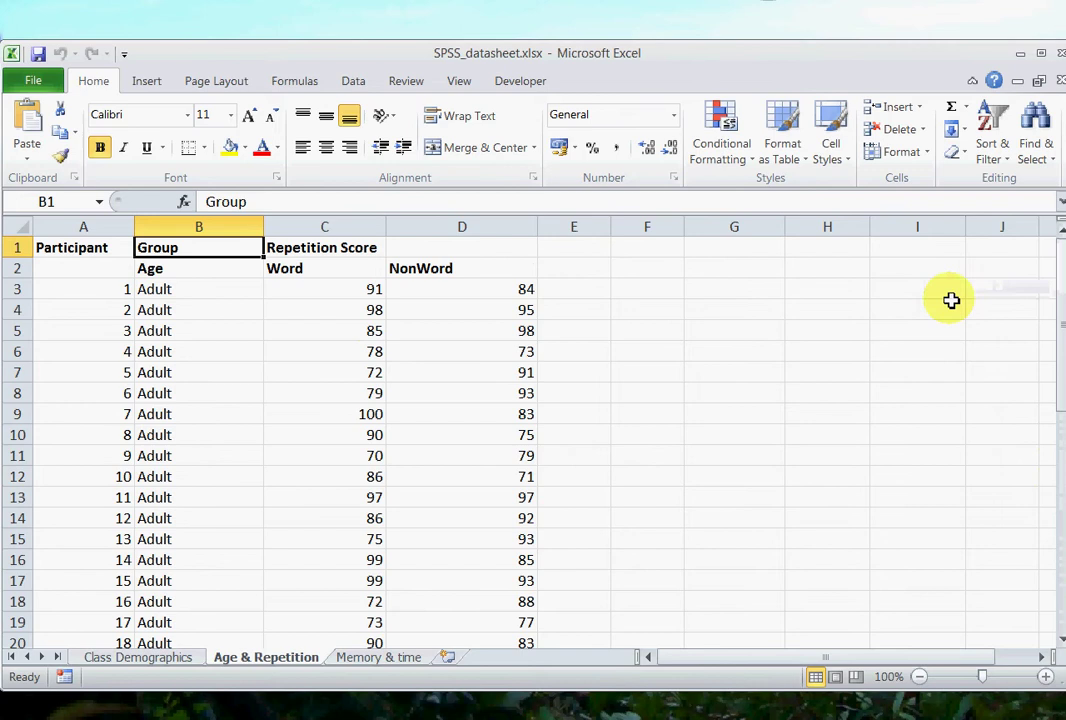
pyautogui.moveTo(1062, 290); pyautogui.dragTo(1060, 488)
pyautogui.moveTo(205, 310); pyautogui.dragTo(212, 580)
pyautogui.click(212, 268)
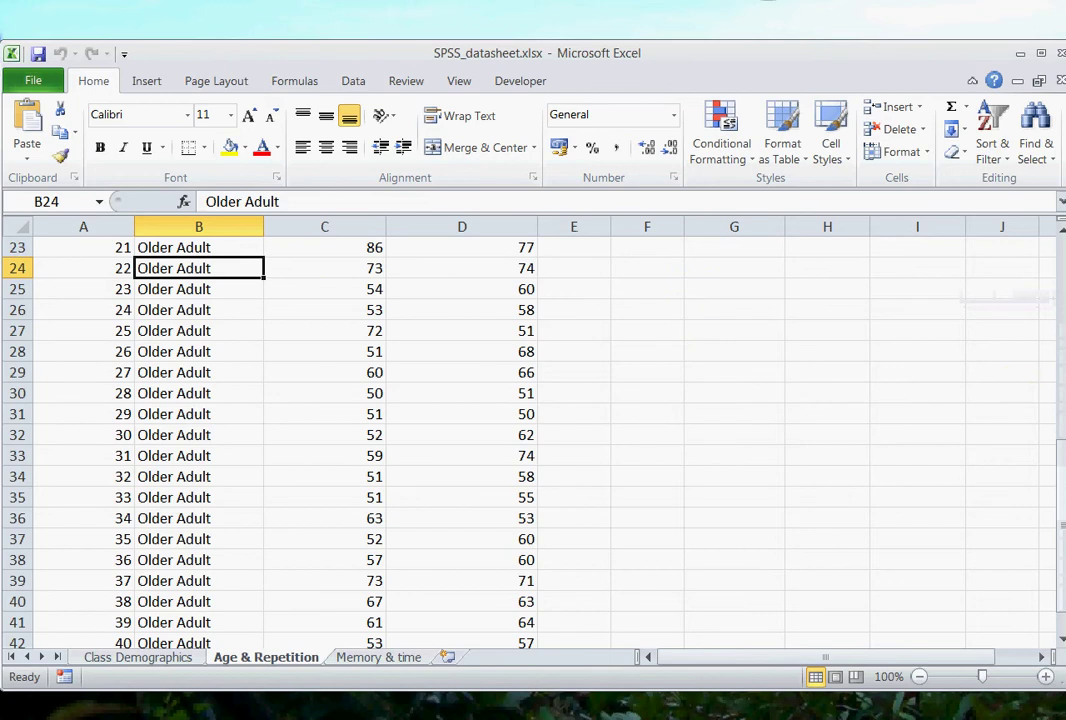
pyautogui.moveTo(1060, 483); pyautogui.dragTo(1058, 250)
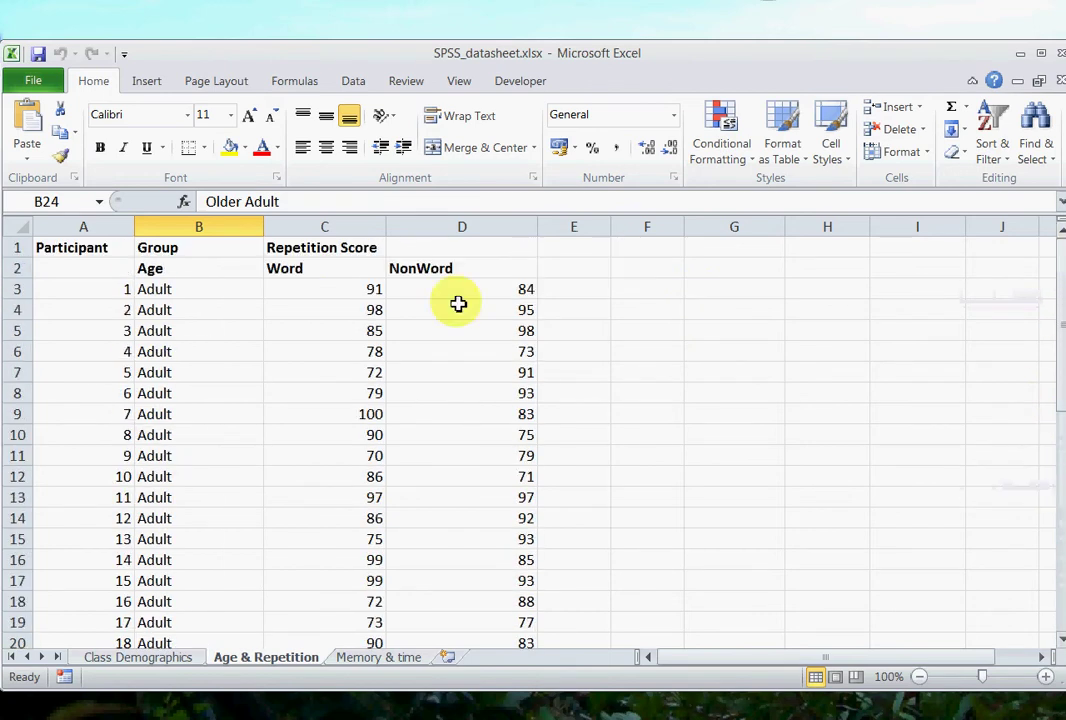
pyautogui.click(319, 256)
pyautogui.click(323, 267)
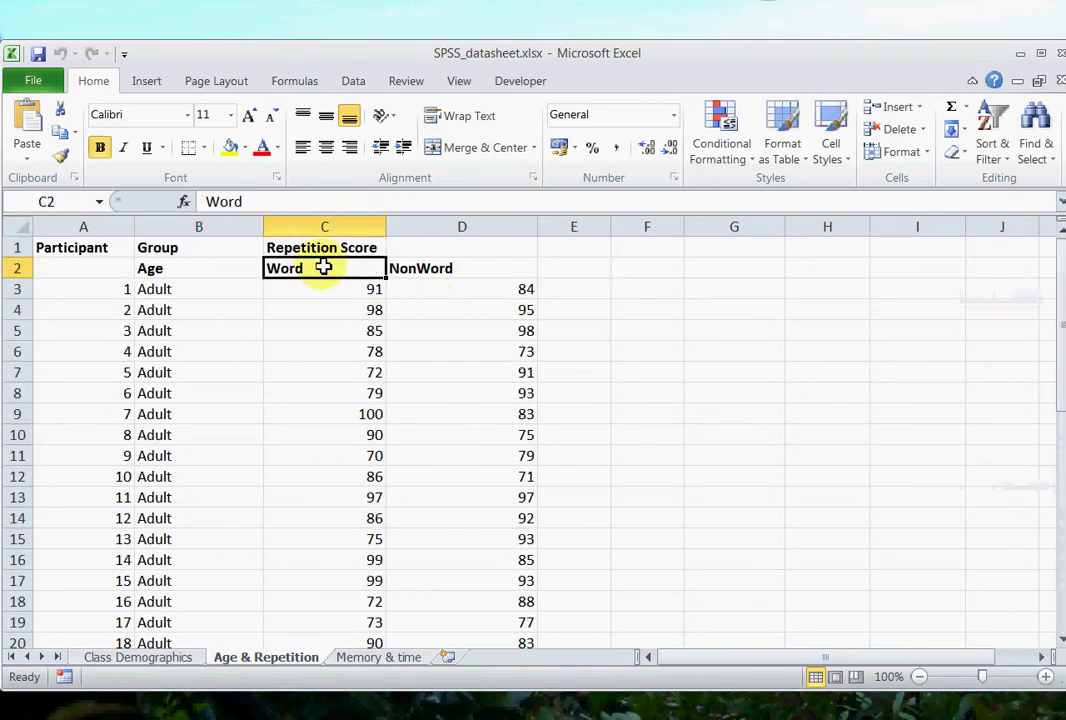
pyautogui.click(485, 268)
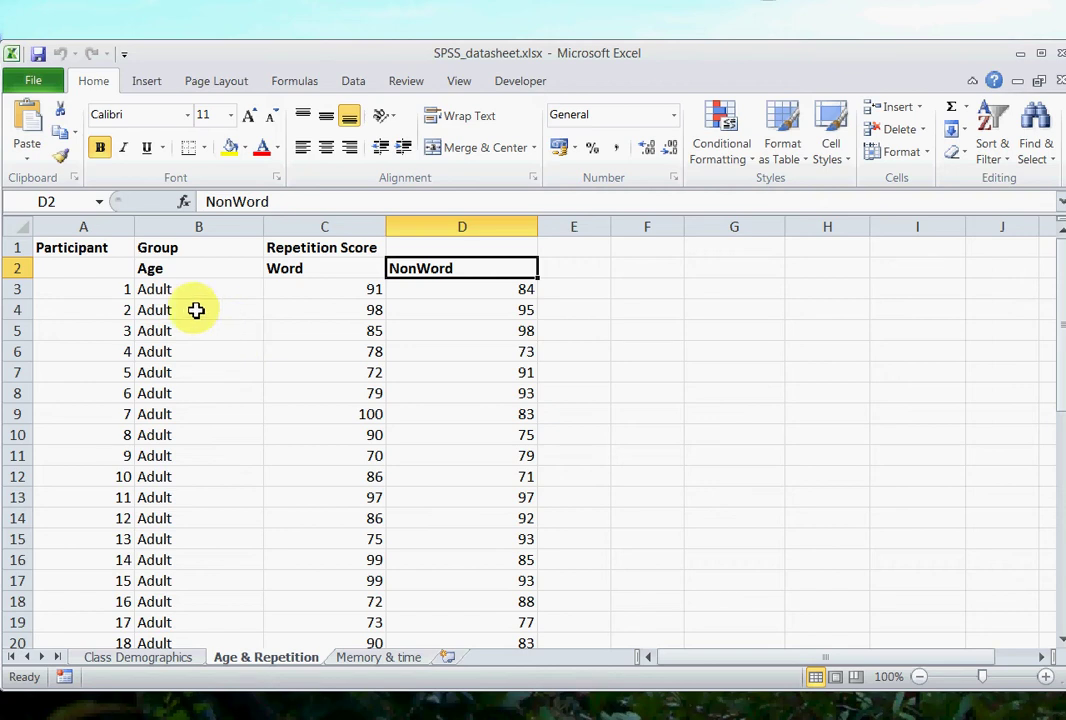
# Inspect participant 1's row, including the RANDBETWEEN formulas behind the Word and NonWord scores.
pyautogui.moveTo(88, 290); pyautogui.dragTo(483, 293)
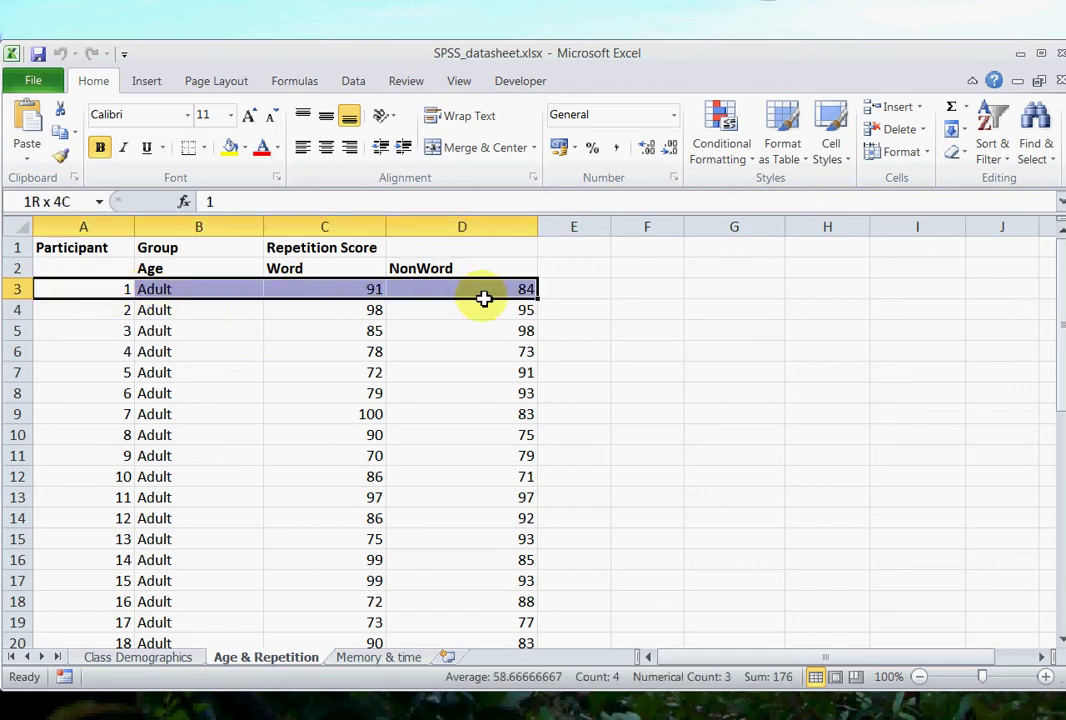
pyautogui.click(174, 289)
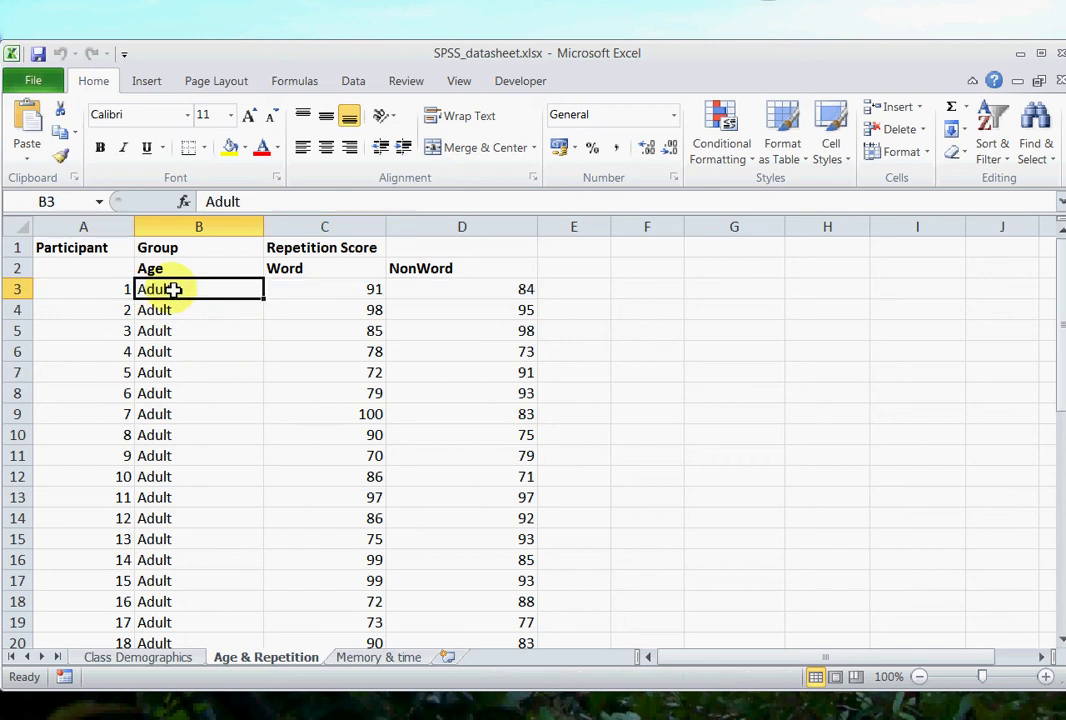
pyautogui.click(105, 290)
pyautogui.click(307, 290)
pyautogui.click(443, 289)
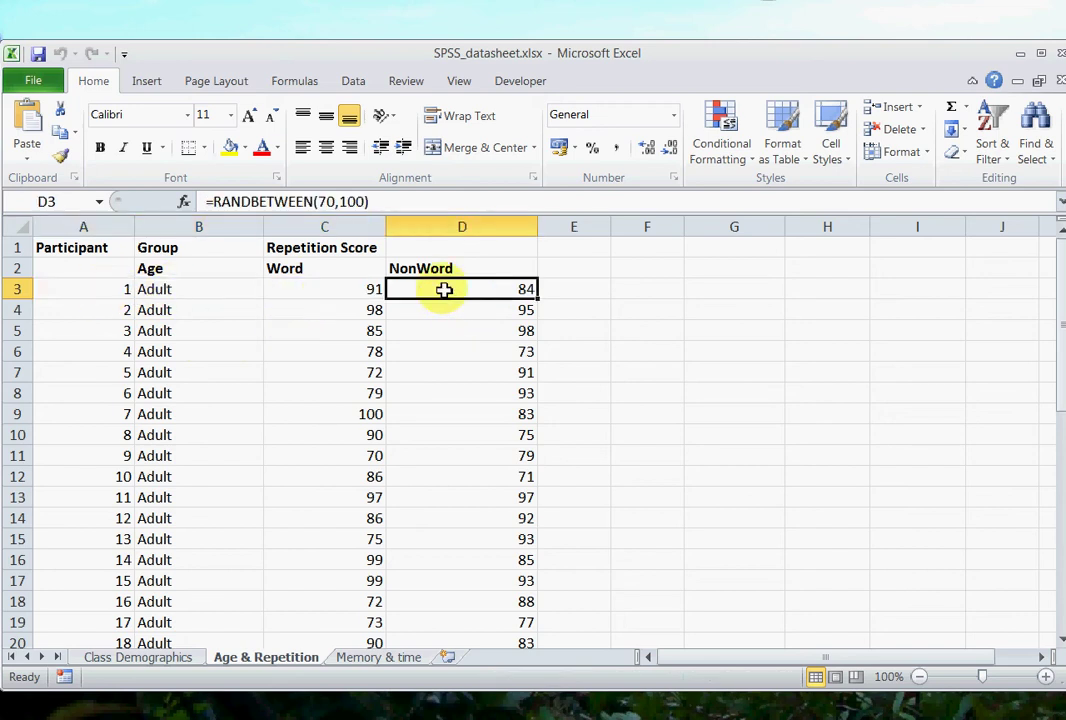
pyautogui.moveTo(1062, 301); pyautogui.dragTo(1062, 484)
# Inspect the first Older Adult row's participant number and score formulas.
pyautogui.moveTo(155, 289); pyautogui.dragTo(155, 331)
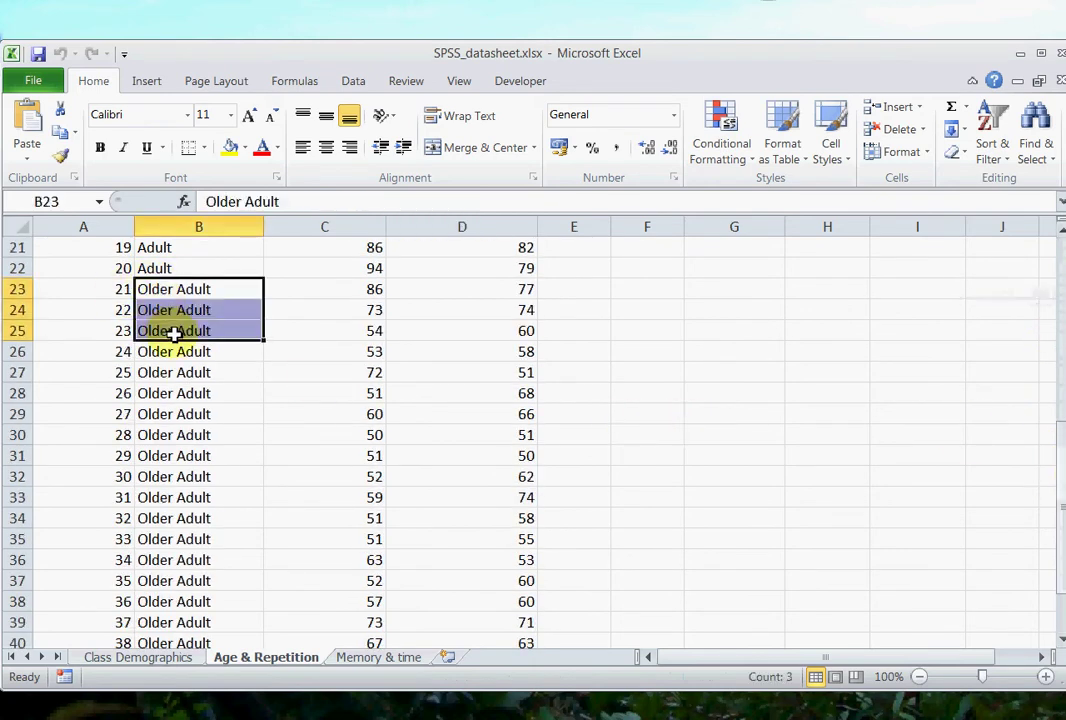
pyautogui.click(158, 292)
pyautogui.click(122, 289)
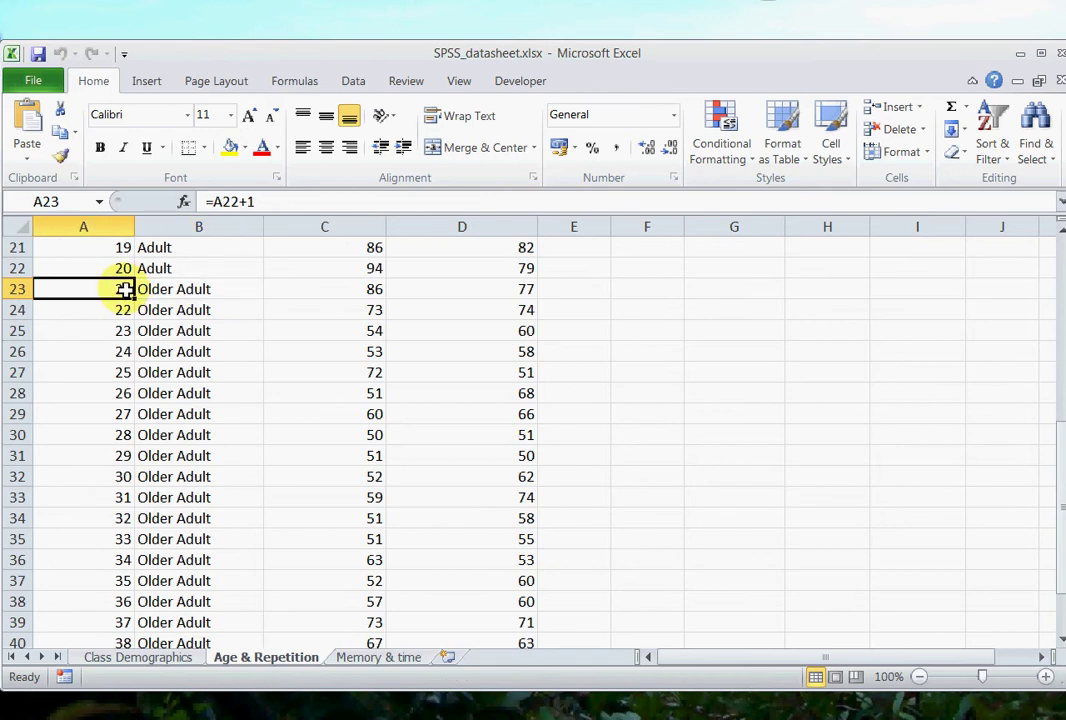
pyautogui.click(372, 289)
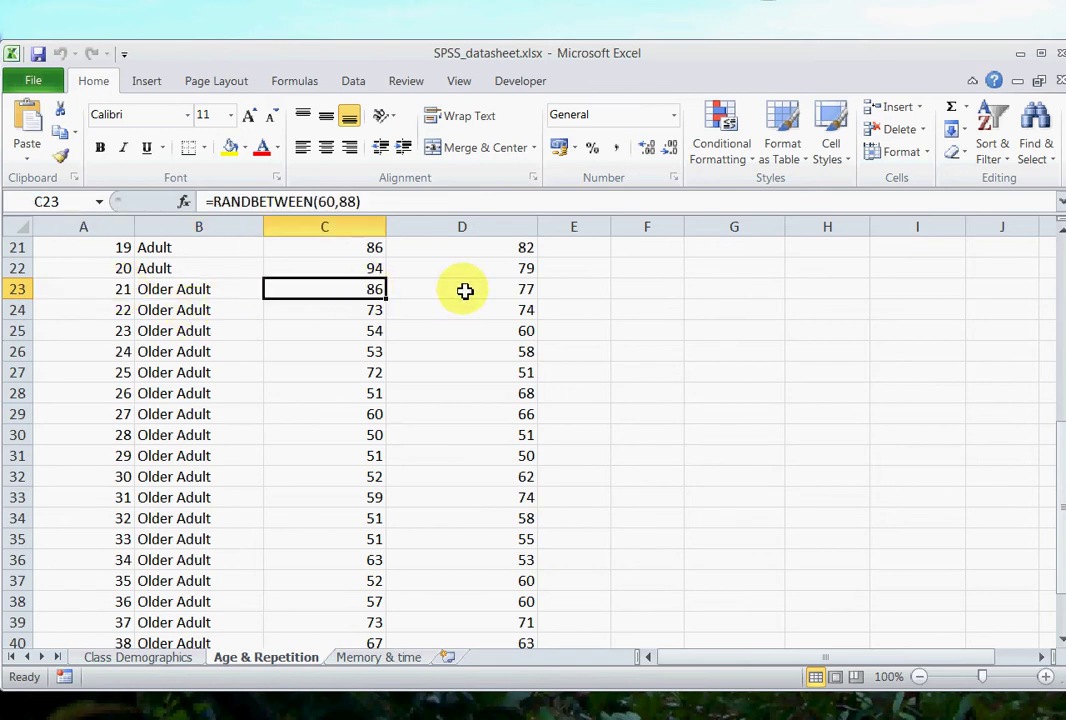
pyautogui.click(466, 290)
pyautogui.moveTo(1060, 465); pyautogui.dragTo(1052, 269)
# Select the Group column and re-check the adult Word and NonWord score formulas.
pyautogui.click(201, 227)
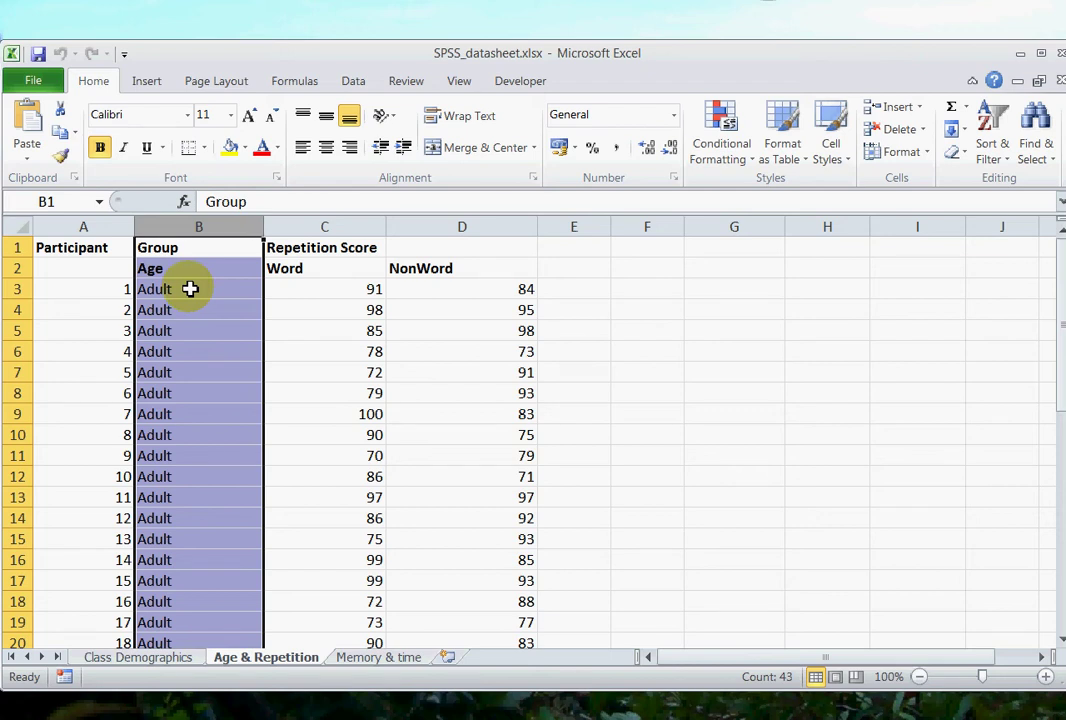
pyautogui.click(330, 292)
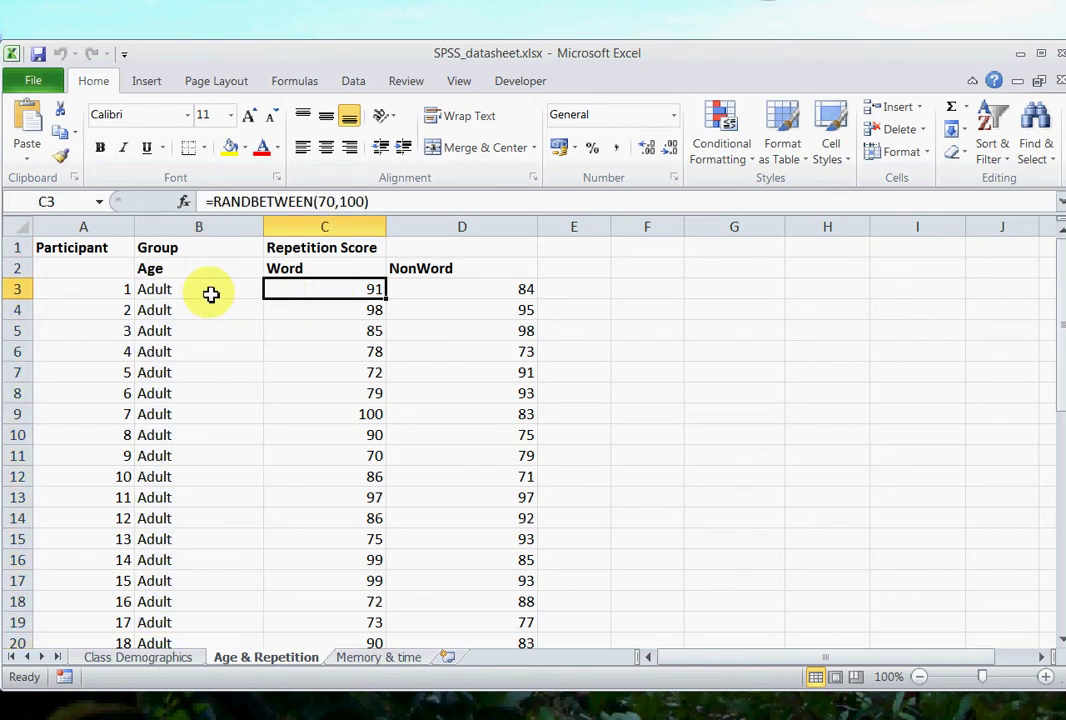
pyautogui.click(490, 289)
pyautogui.click(568, 289)
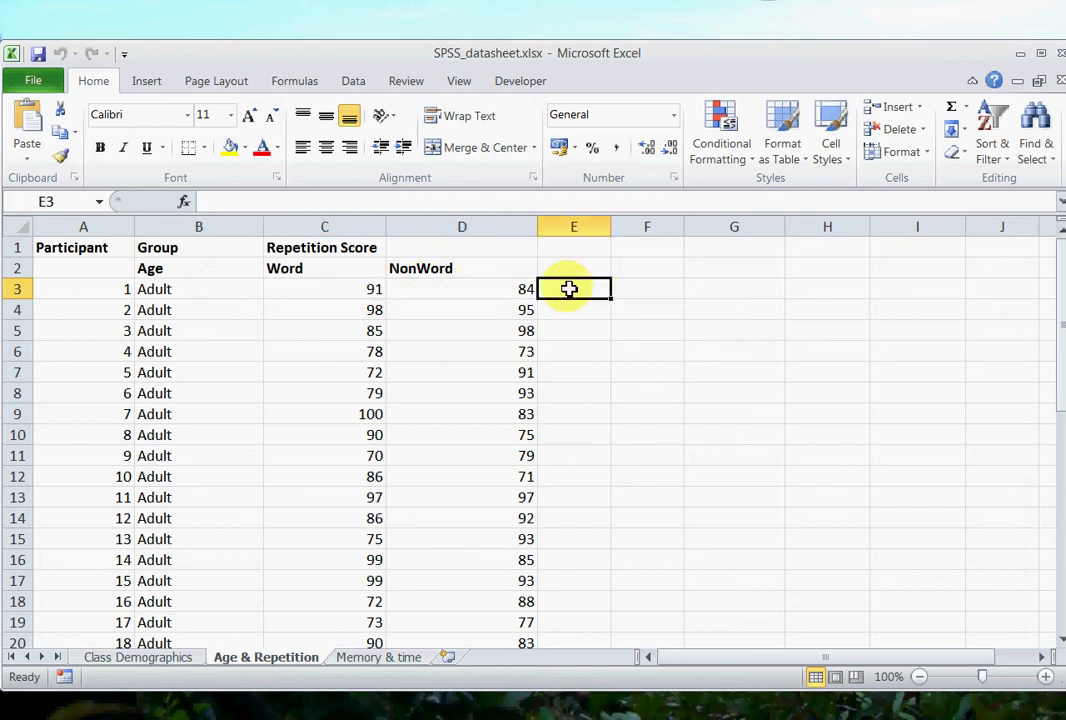
pyautogui.click(638, 289)
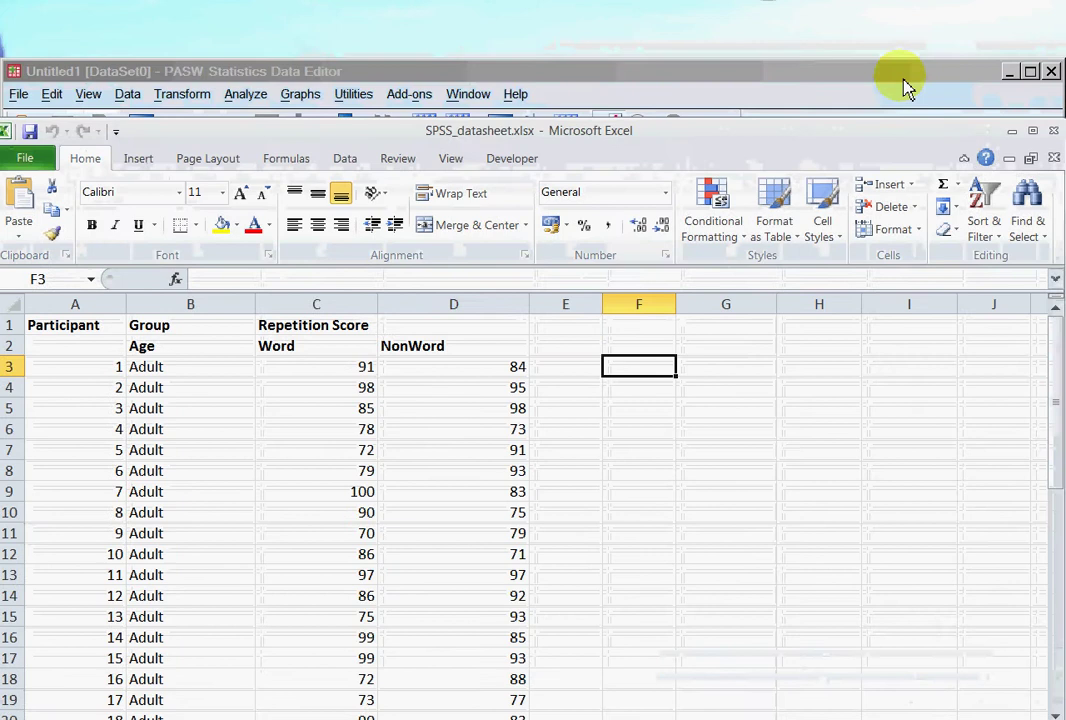
# In Variable View, name the first variable group and set its measure to Nominal.
pyautogui.click(905, 88)
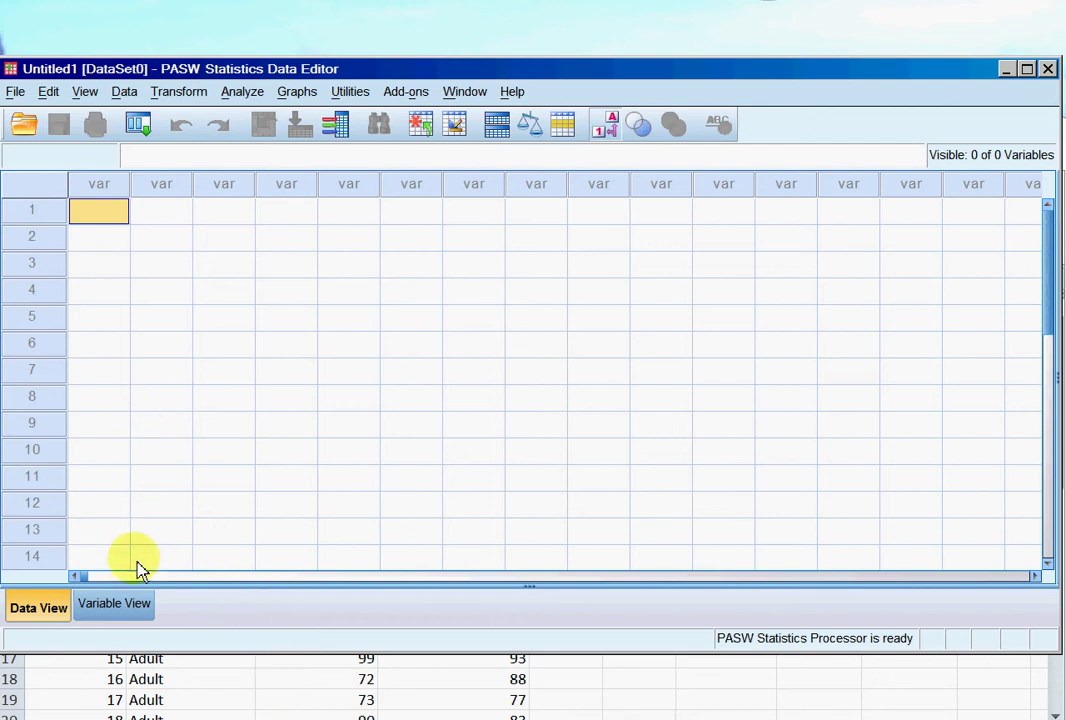
pyautogui.click(134, 604)
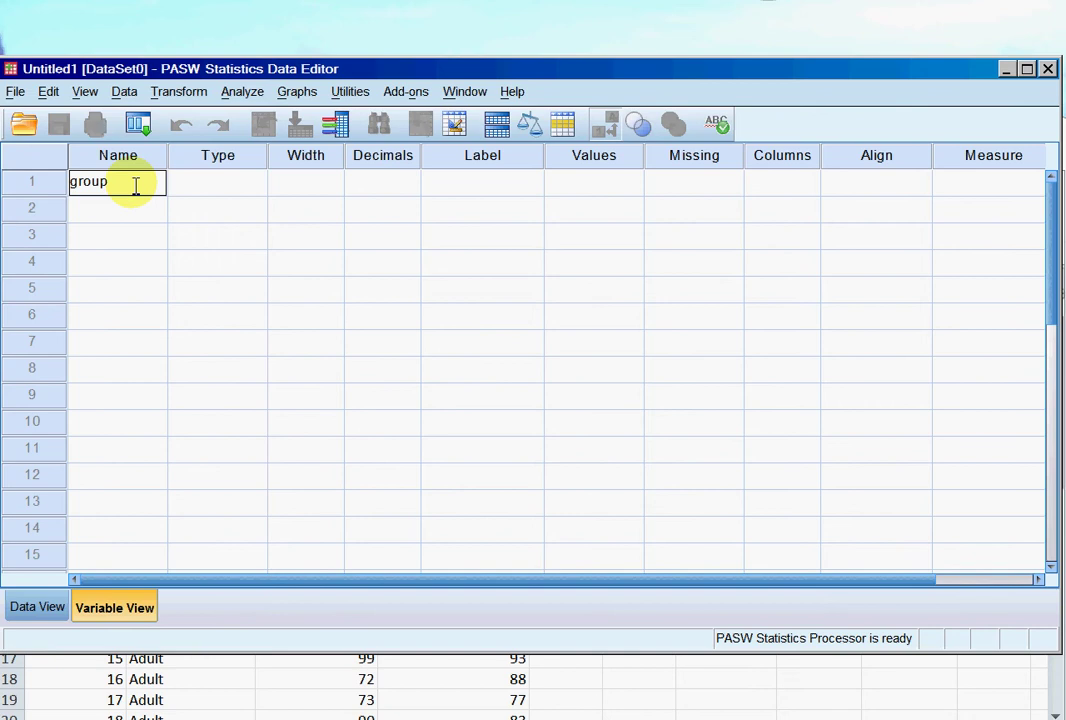
pyautogui.click(146, 188)
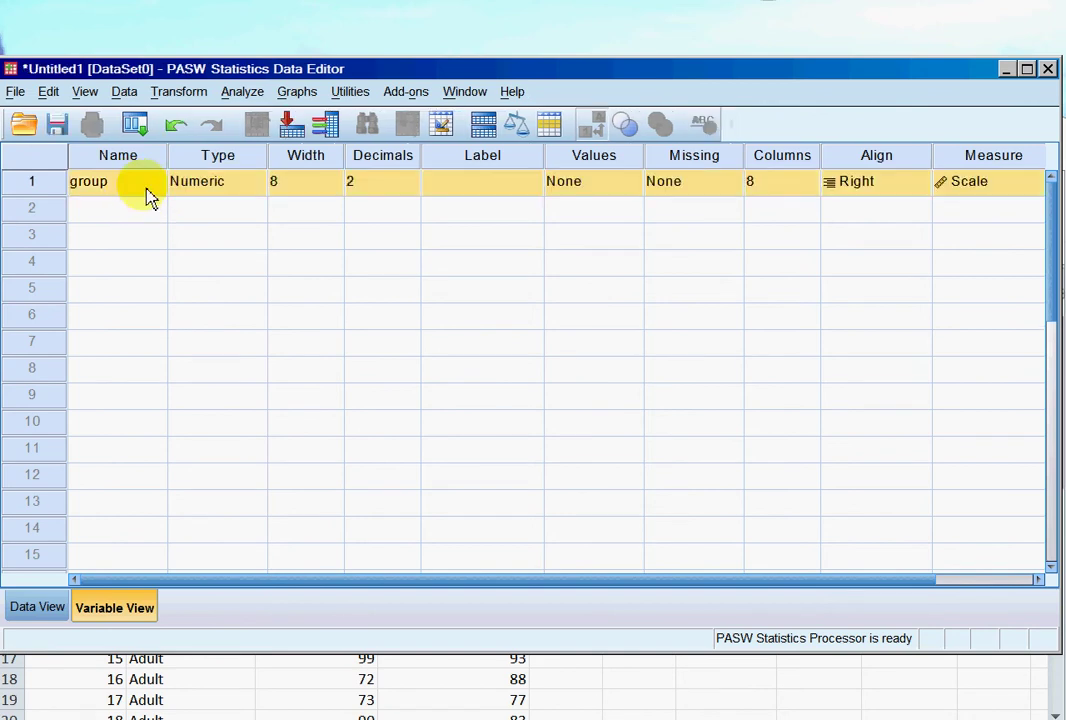
pyautogui.click(1020, 185)
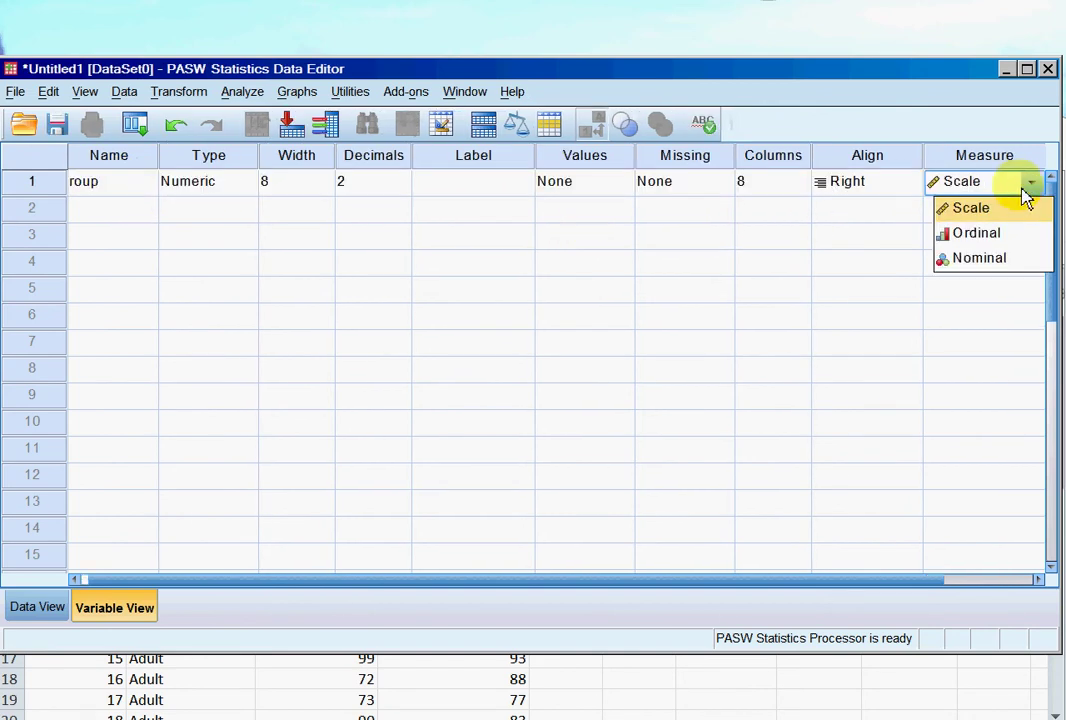
pyautogui.click(993, 259)
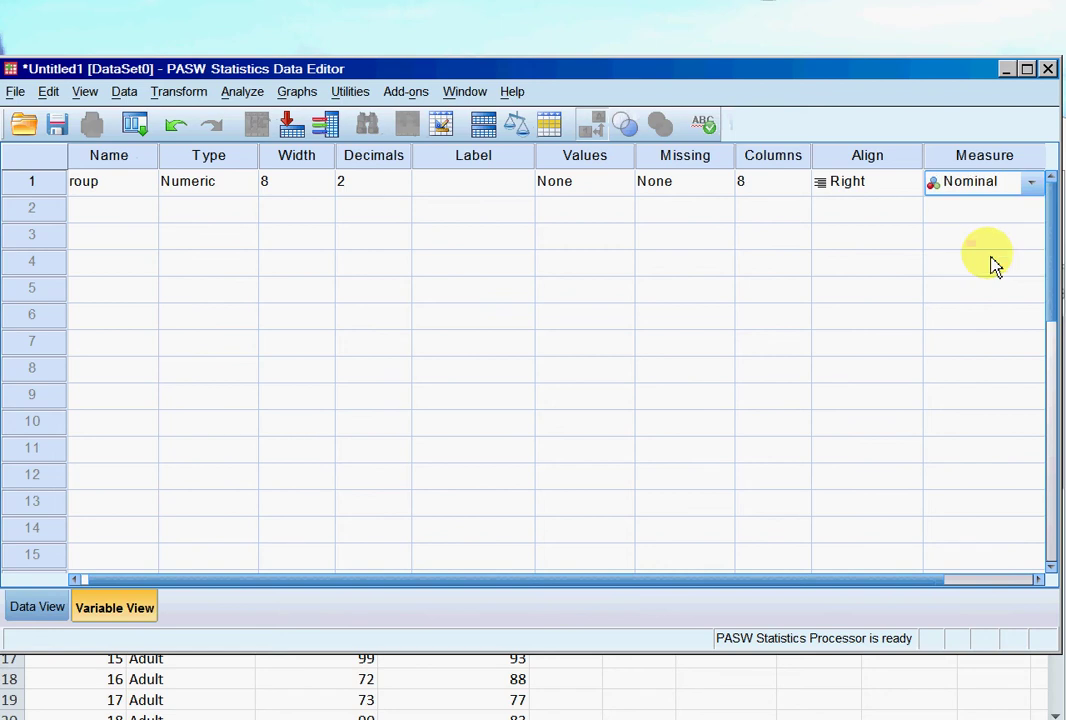
# Give group the value labels 1 = adults and 2 = older adults, then return to Data View and Excel.
pyautogui.doubleClick(623, 192)
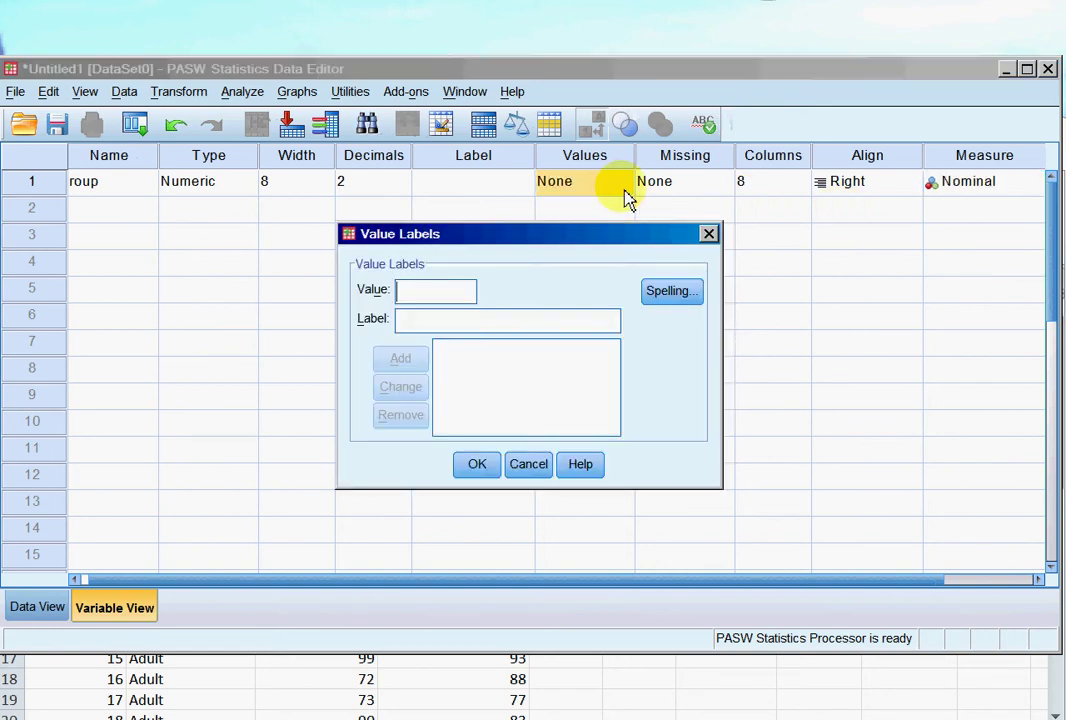
pyautogui.click(450, 319)
pyautogui.write('adults')
pyautogui.click(402, 362)
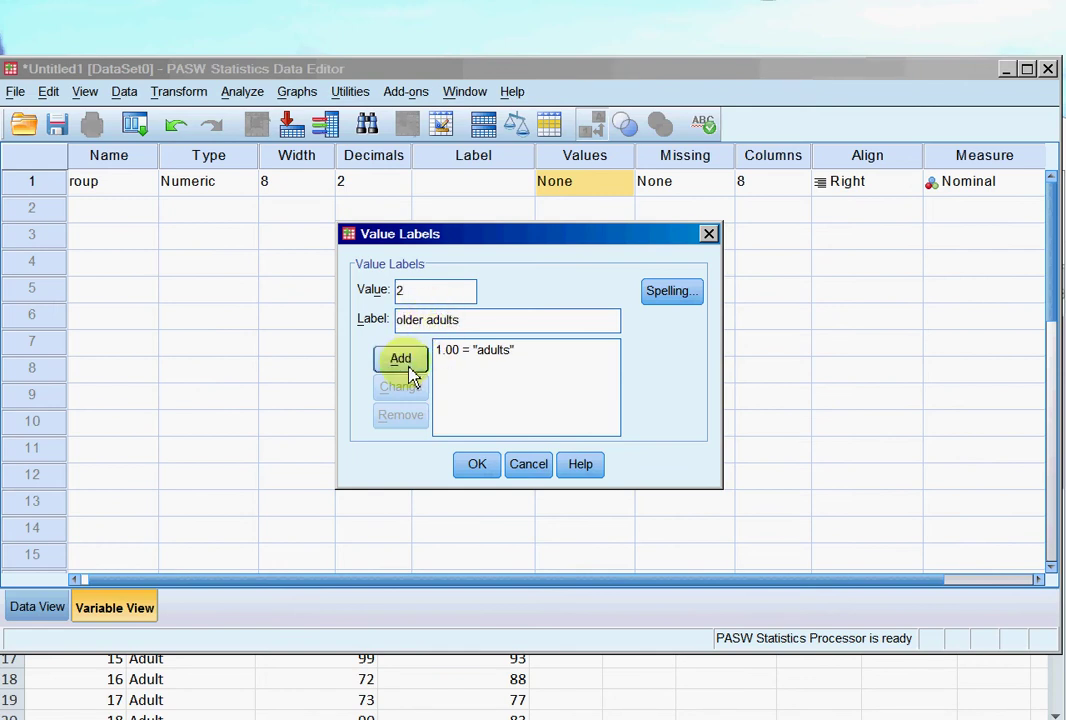
pyautogui.click(475, 466)
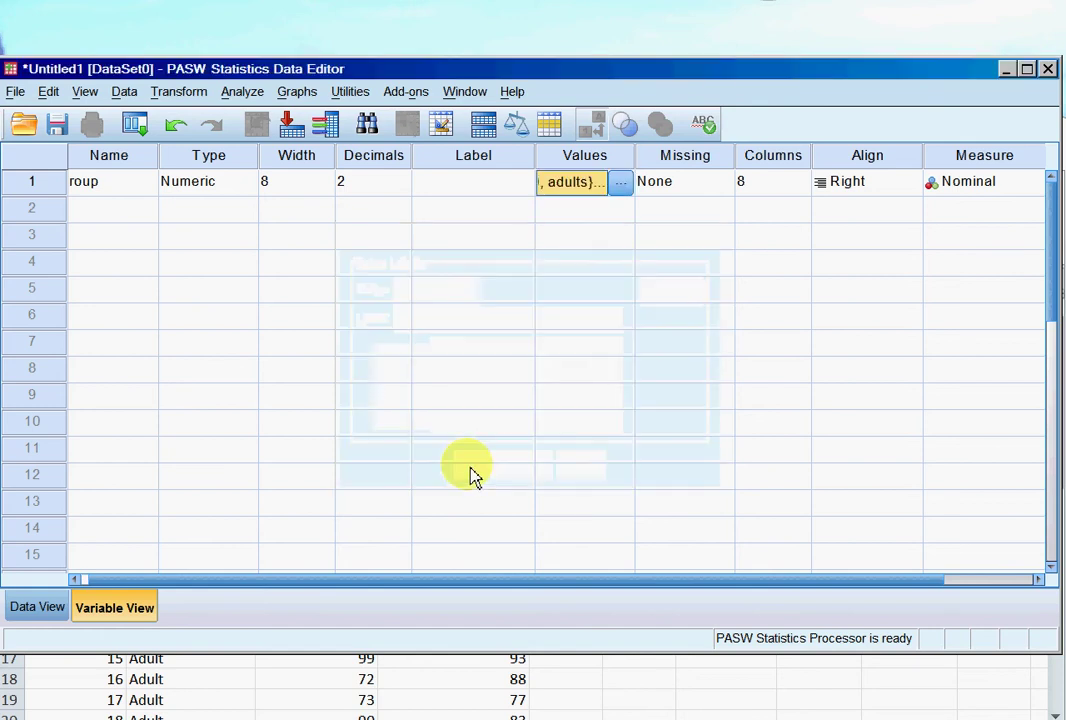
pyautogui.click(38, 607)
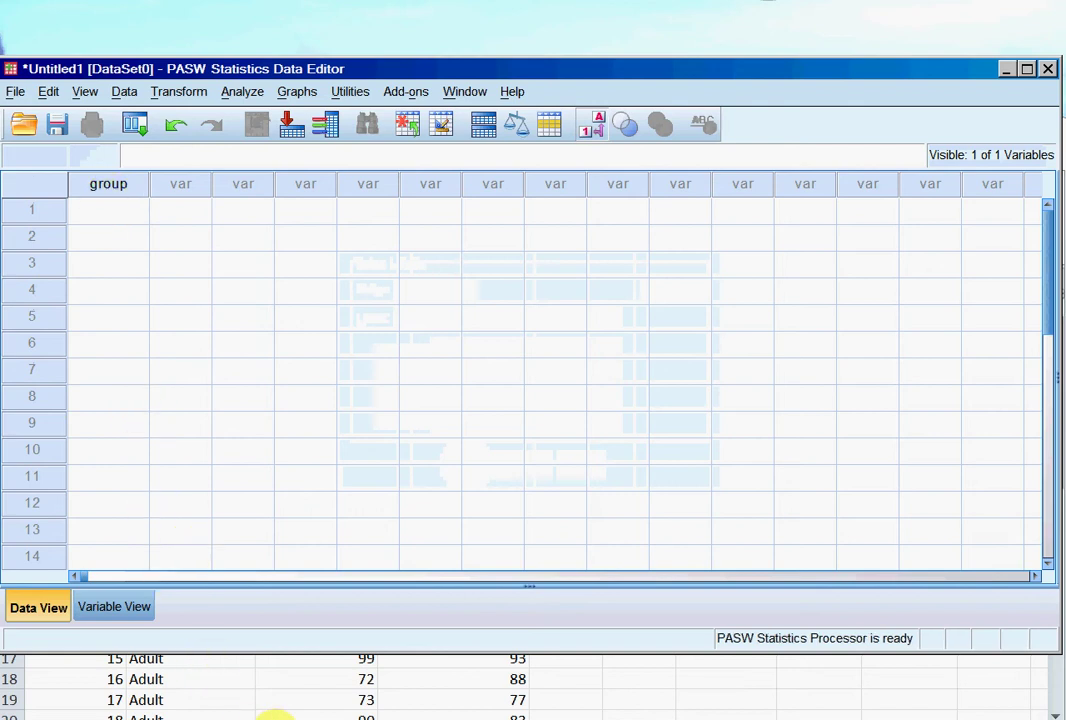
pyautogui.click(246, 700)
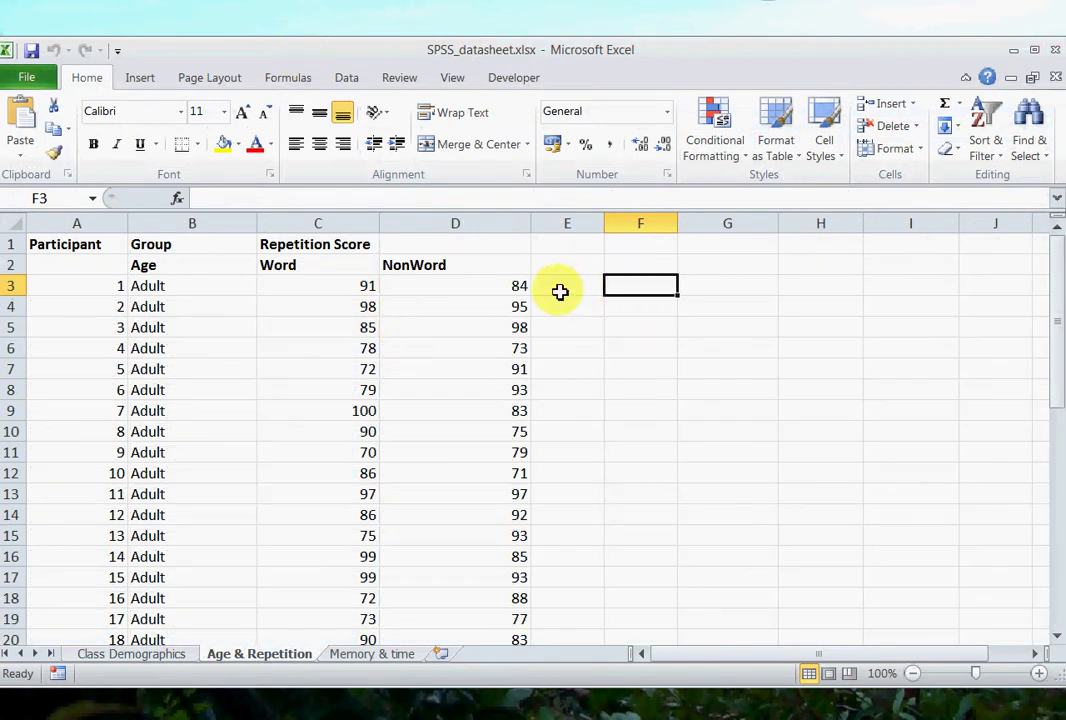
# Add 'Group' and 'number' headers in F1:F2 and hide score columns C:D.
pyautogui.click(630, 246)
pyautogui.write('G')
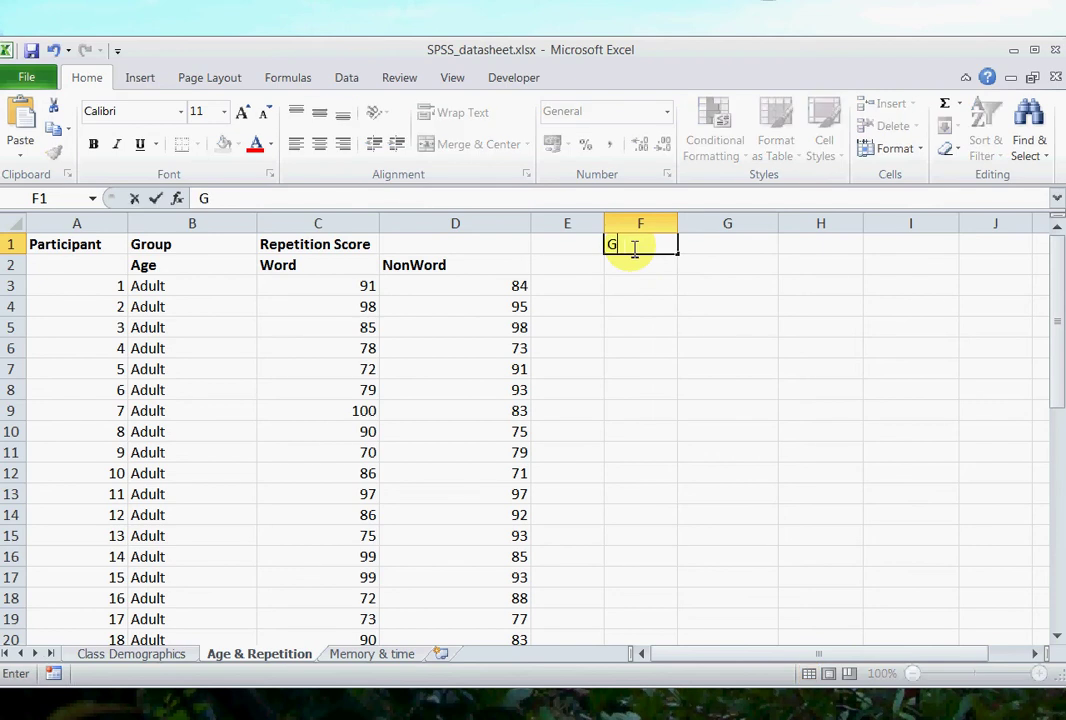
pyautogui.write('roup')
pyautogui.press('Return')
pyautogui.write('nu')
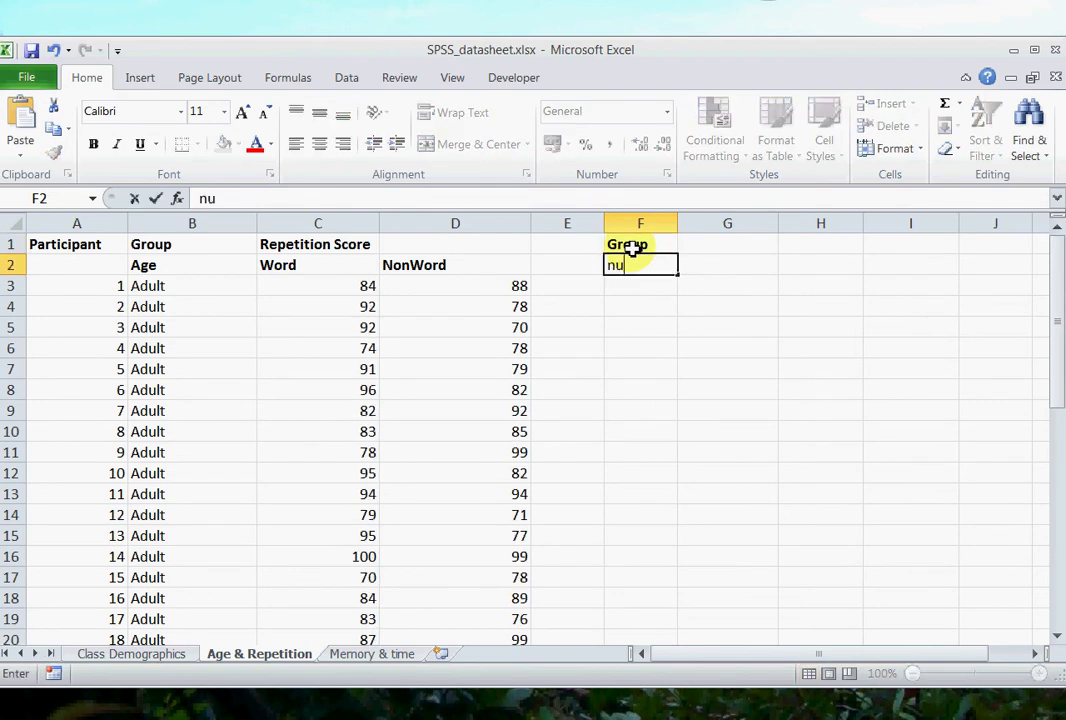
pyautogui.write('mber')
pyautogui.press('Return')
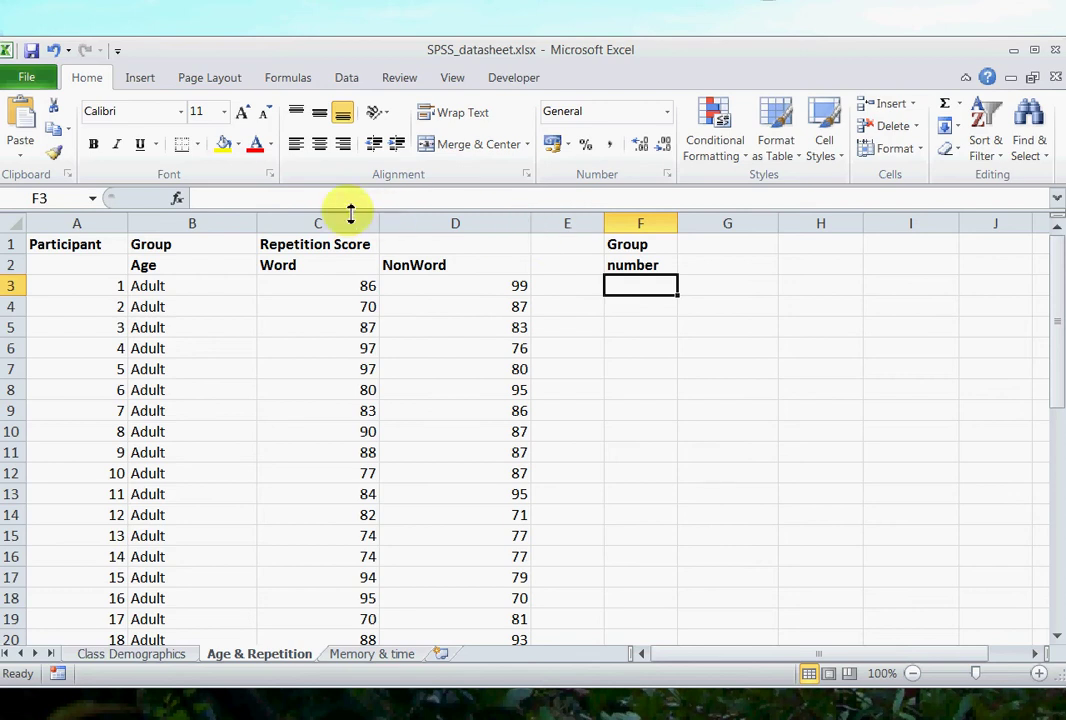
pyautogui.moveTo(345, 222); pyautogui.dragTo(447, 222)
pyautogui.rightClick(447, 222)
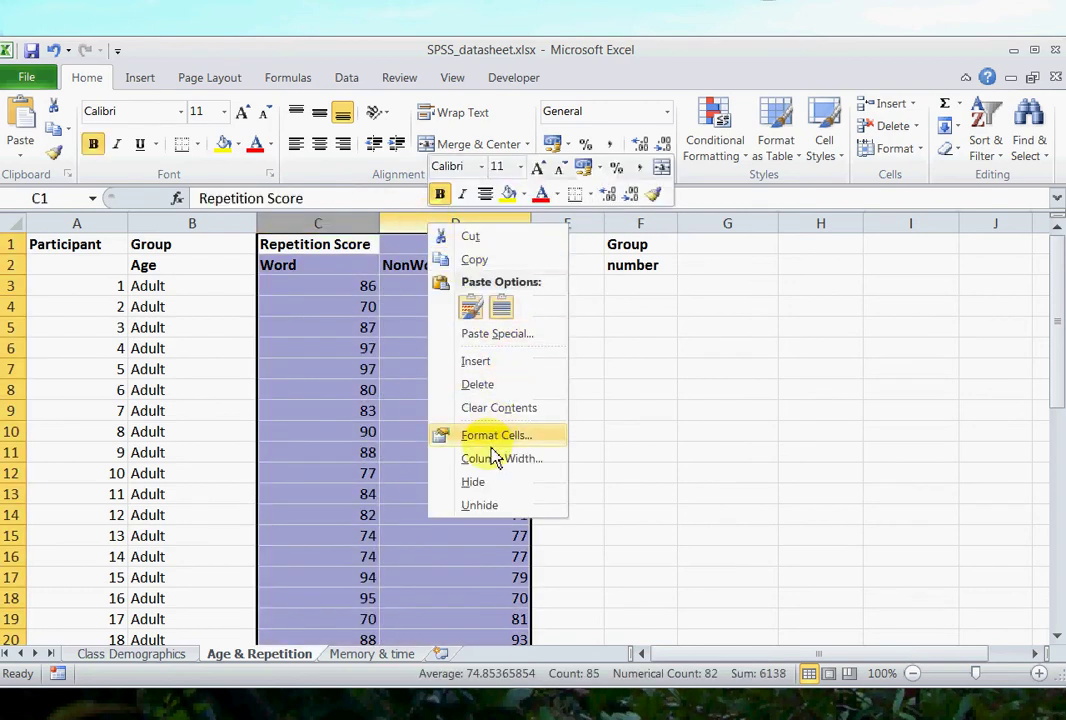
pyautogui.click(475, 483)
# Enter code 1 for Adult rows and 2 for Older Adult rows in F3:F43, then copy them.
pyautogui.click(373, 288)
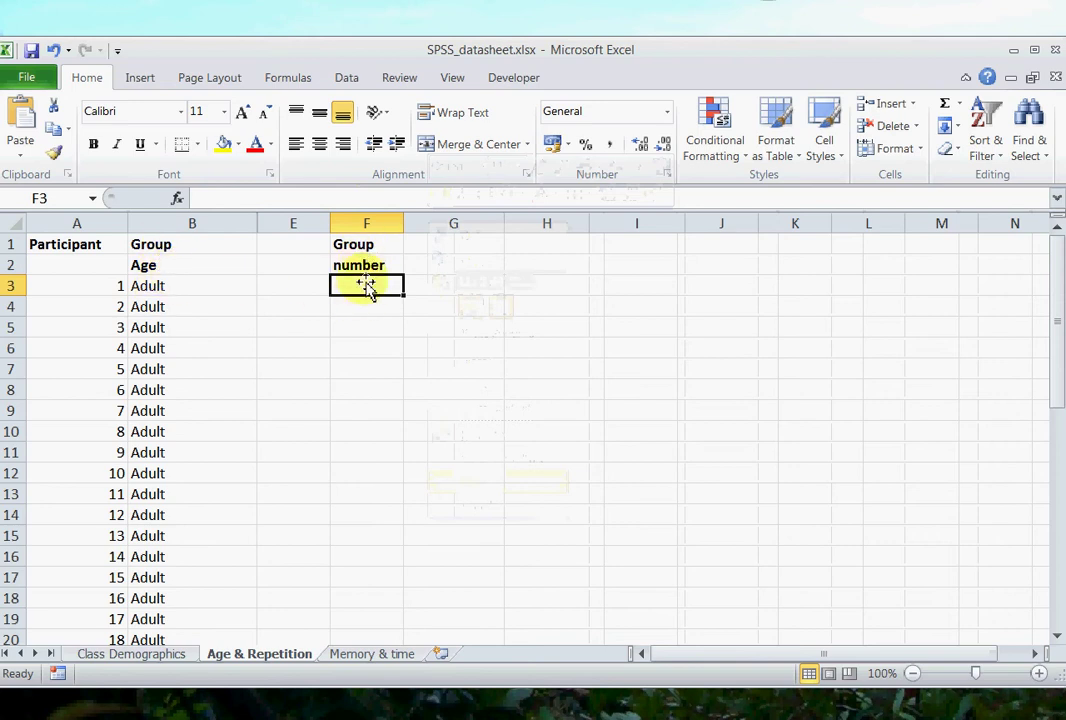
pyautogui.write('1')
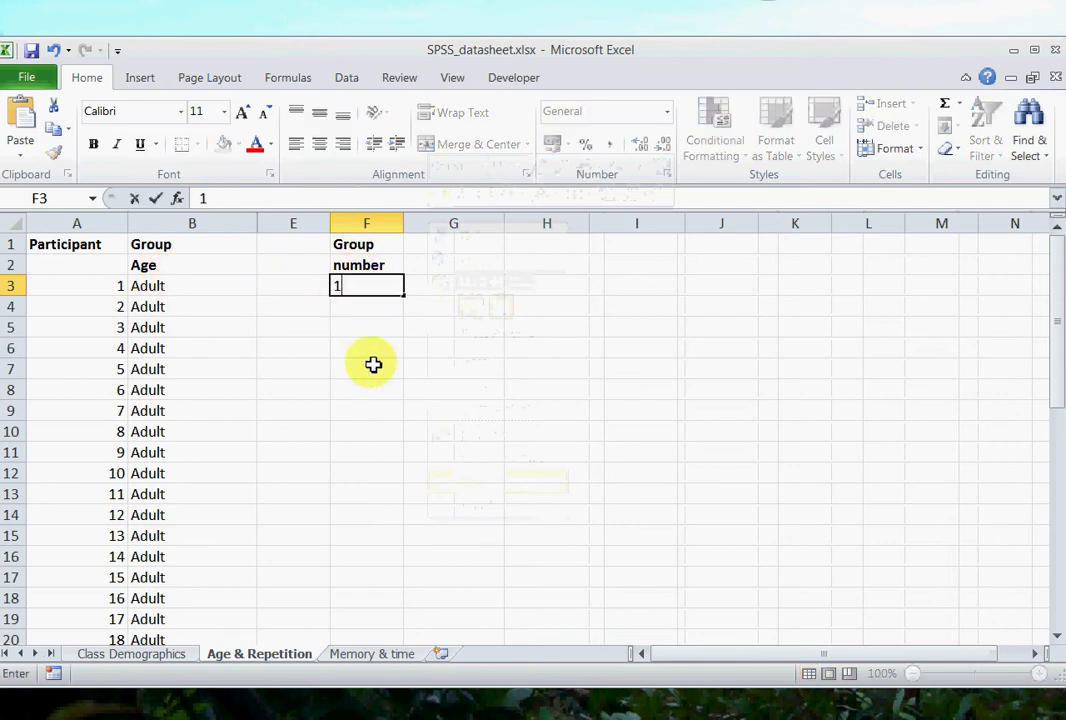
pyautogui.press('Return')
pyautogui.write('1')
pyautogui.press('Return')
pyautogui.write('1')
pyautogui.press('Return')
pyautogui.write('1 1 1 1 1 1 1 1')
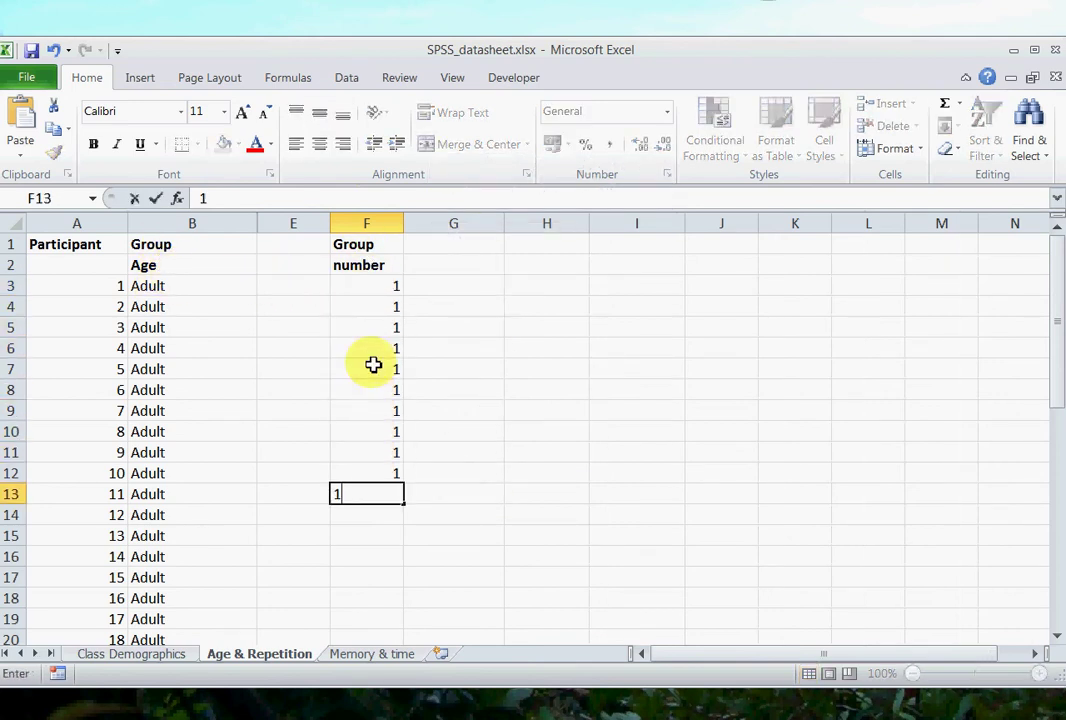
pyautogui.write(' 1 1 1 1 1 1 1 1 1')
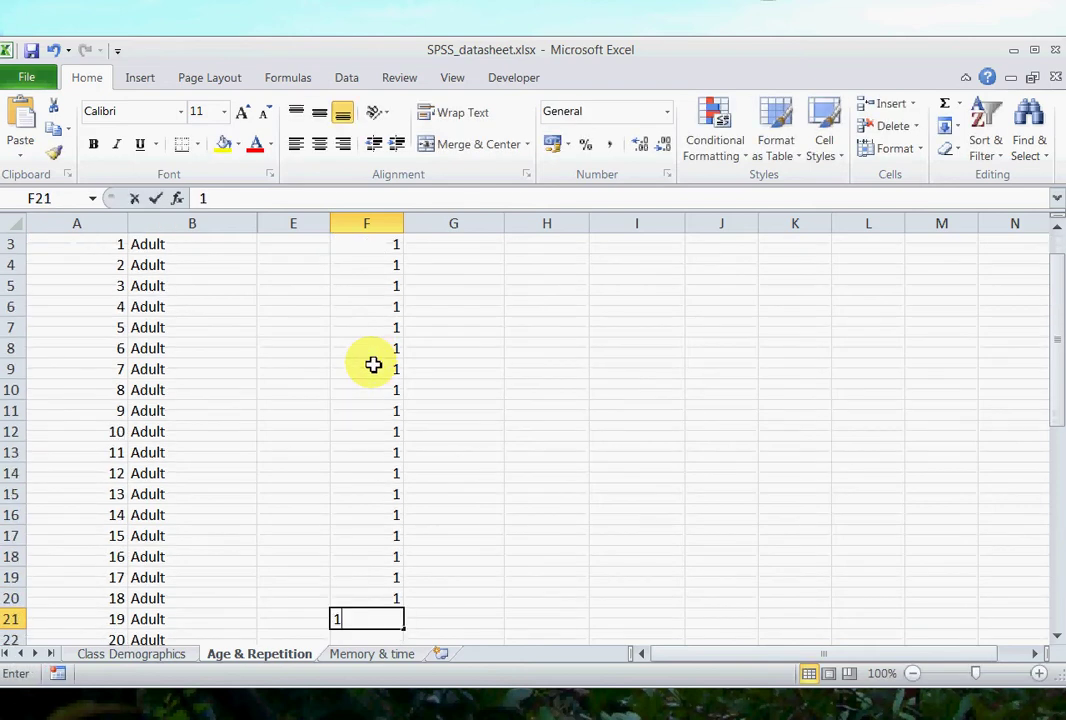
pyautogui.write(' 2')
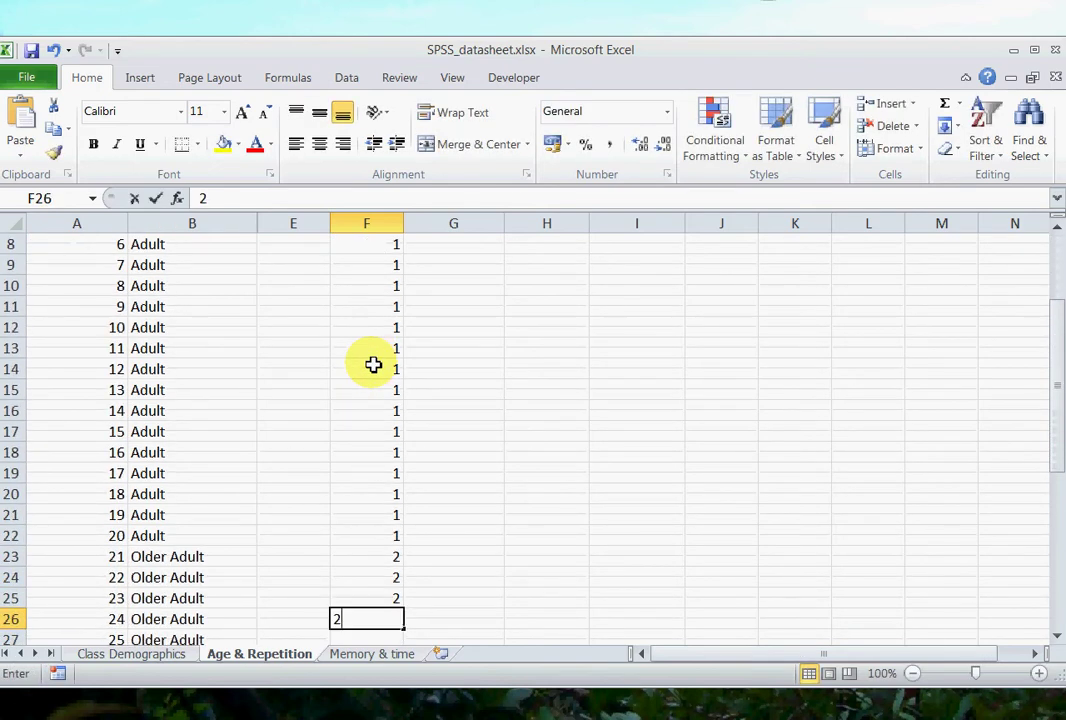
pyautogui.write(' 2 2 2 2 2 2 2 2 2 2 2 2 2 2 2 ')
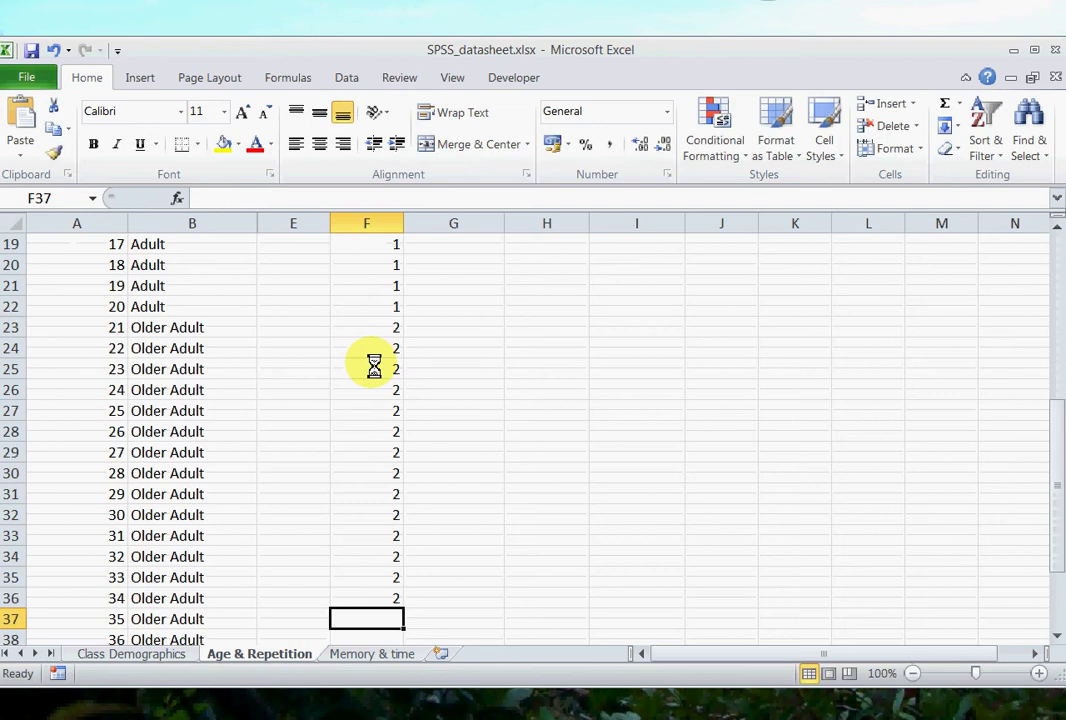
pyautogui.write('2 2 2 2 2')
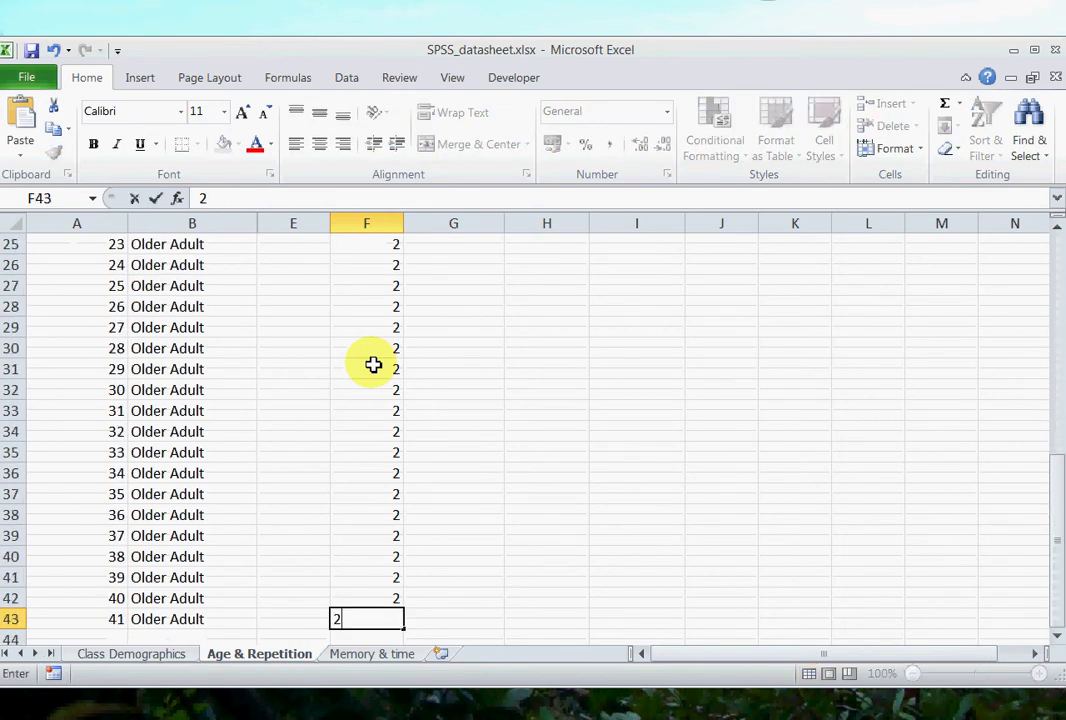
pyautogui.press('Return')
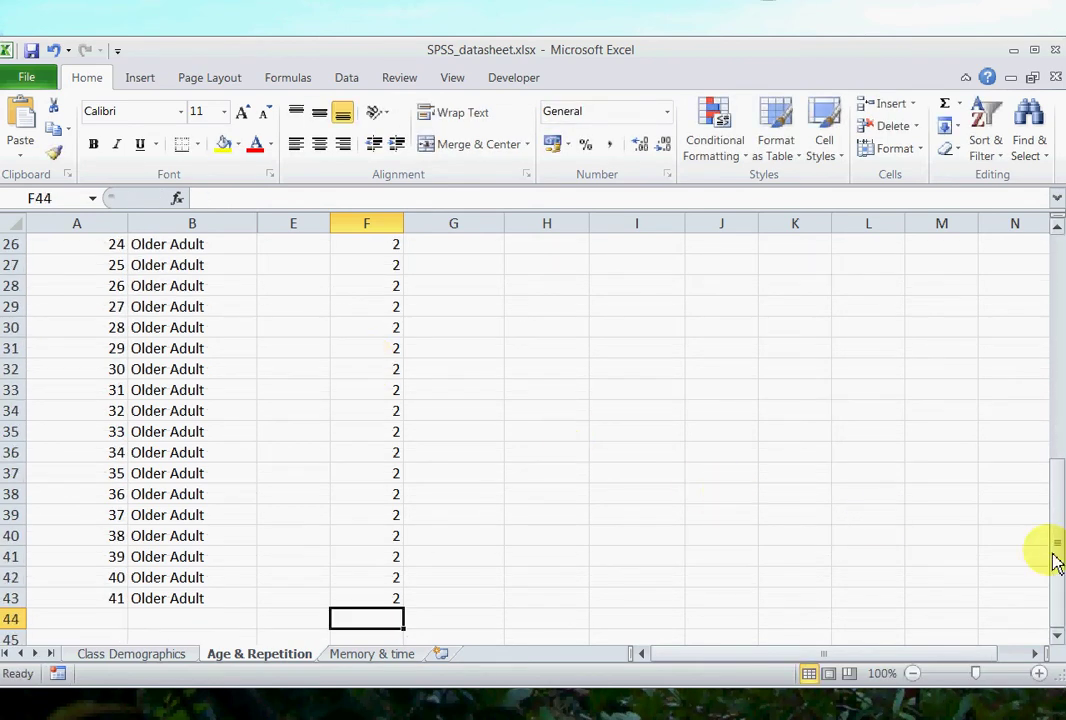
pyautogui.moveTo(1055, 560); pyautogui.dragTo(1055, 290)
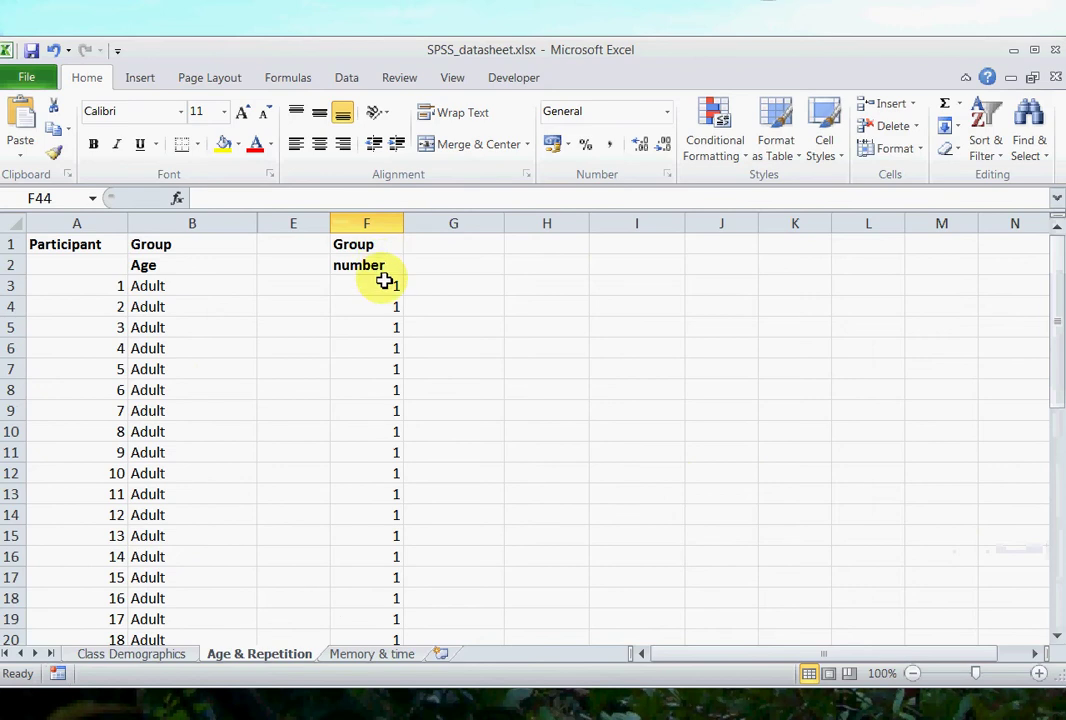
pyautogui.moveTo(384, 282); pyautogui.dragTo(386, 594)
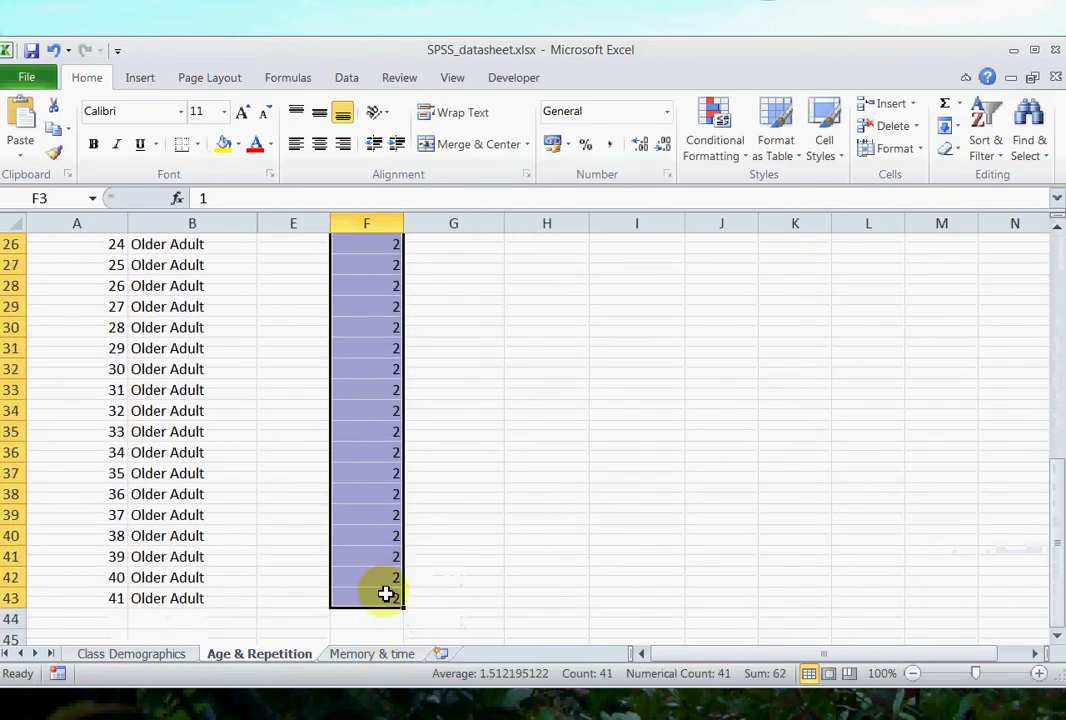
pyautogui.hotkey('ctrl', 'c')
# Clear the empty group variable from the PASW data editor.
pyautogui.moveTo(412, 57)
pyautogui.mouseDown()
pyautogui.moveTo(412, 147)
pyautogui.moveTo(410, 33)
pyautogui.mouseUp()
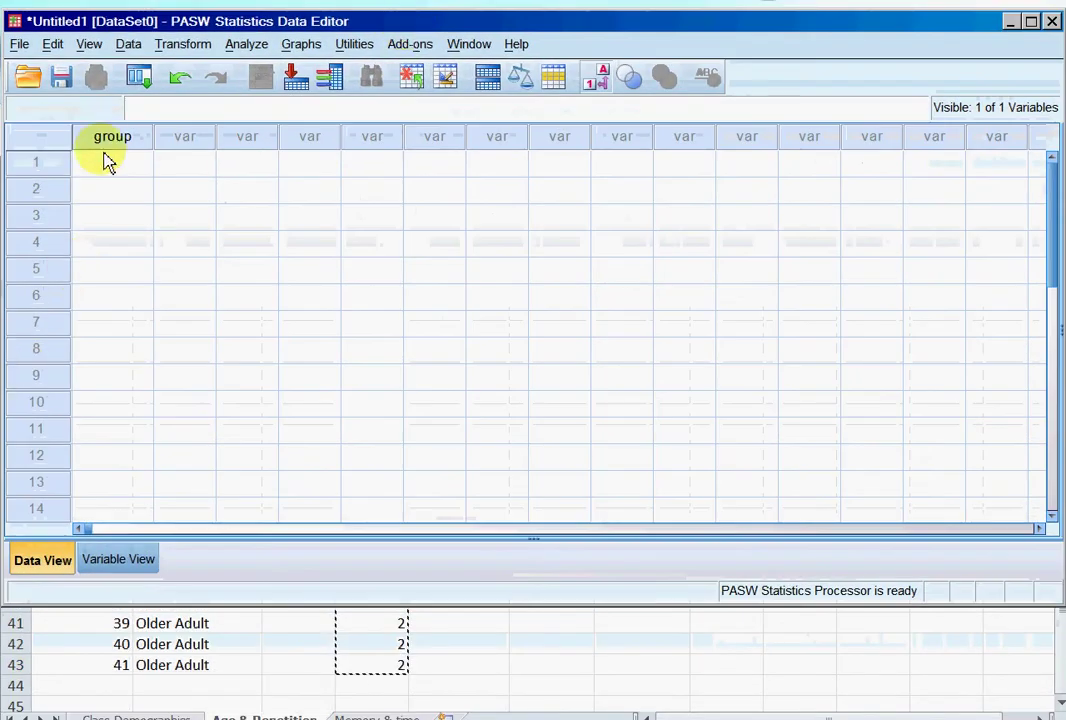
pyautogui.click(107, 170)
pyautogui.hotkey('ctrl', 'v')
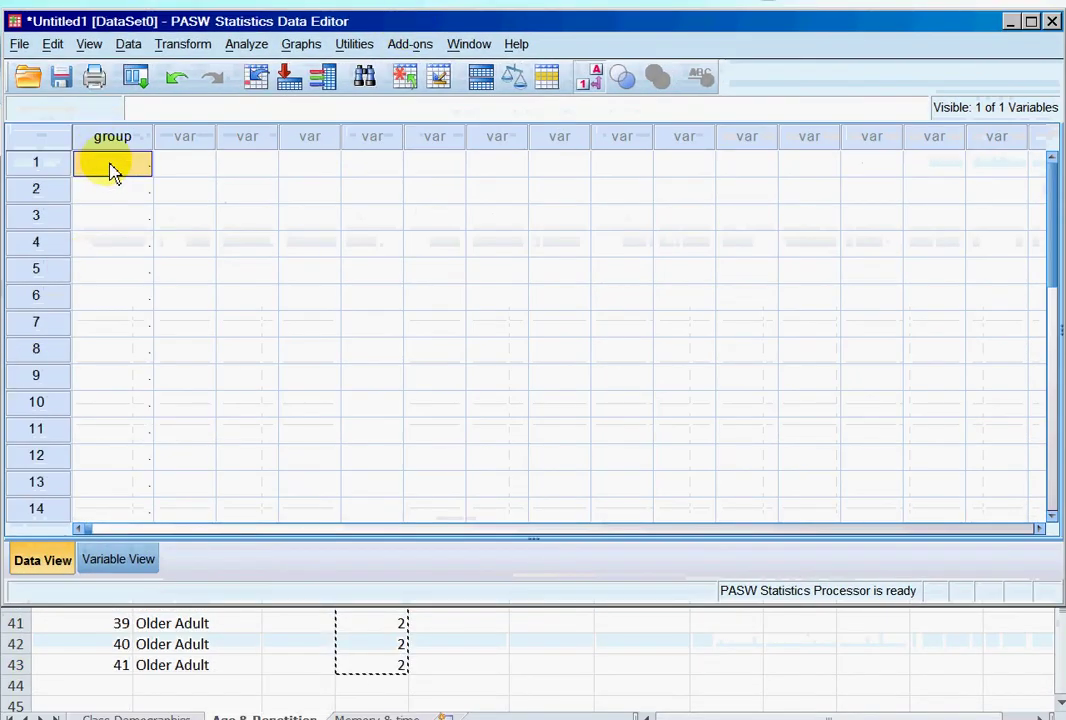
pyautogui.moveTo(1057, 205)
pyautogui.mouseDown()
pyautogui.moveTo(1045, 478)
pyautogui.moveTo(1058, 200)
pyautogui.mouseUp()
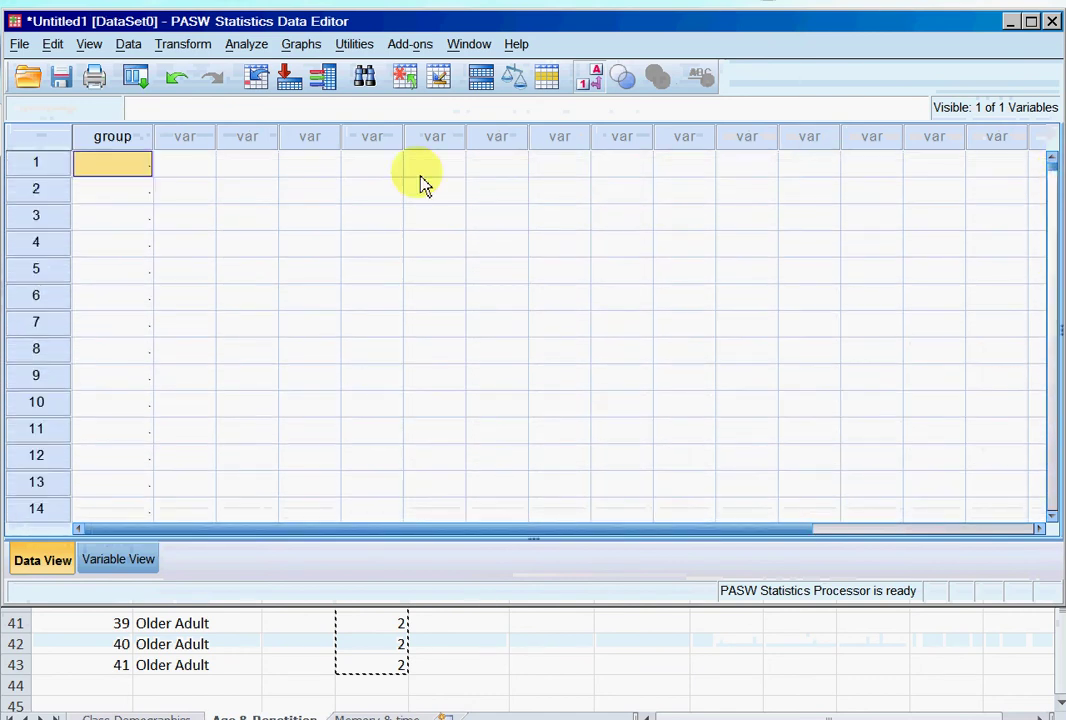
pyautogui.rightClick(104, 142)
pyautogui.click(167, 240)
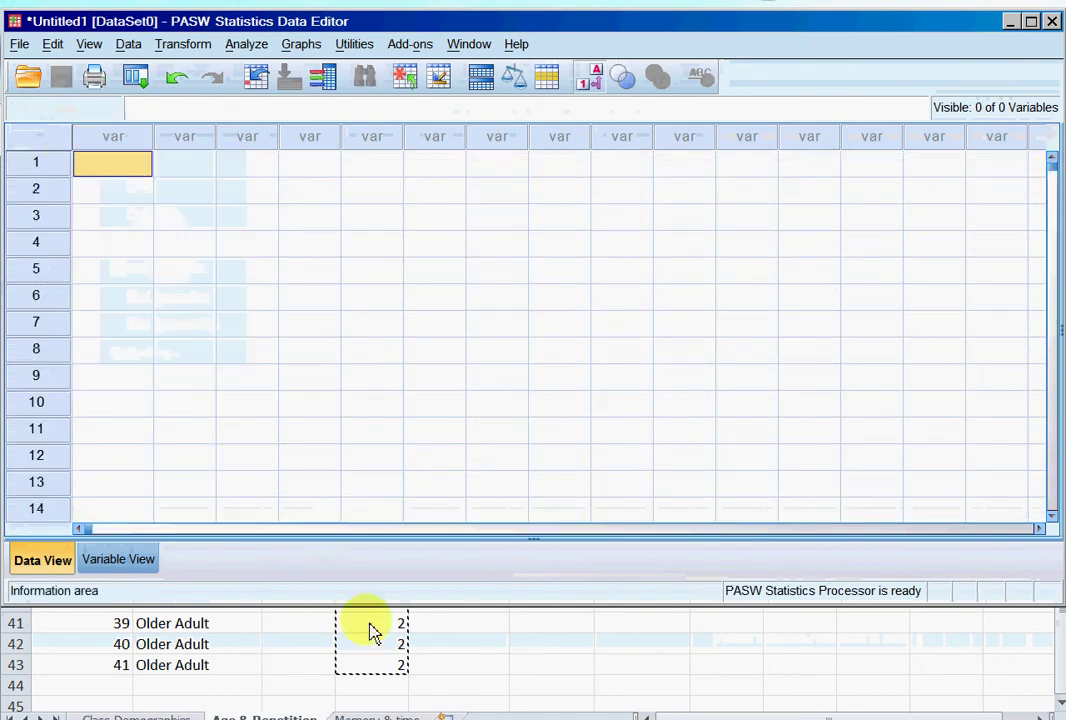
# Paste the 41 group codes into the first cell as VAR00001, then return to Excel.
pyautogui.click(485, 668)
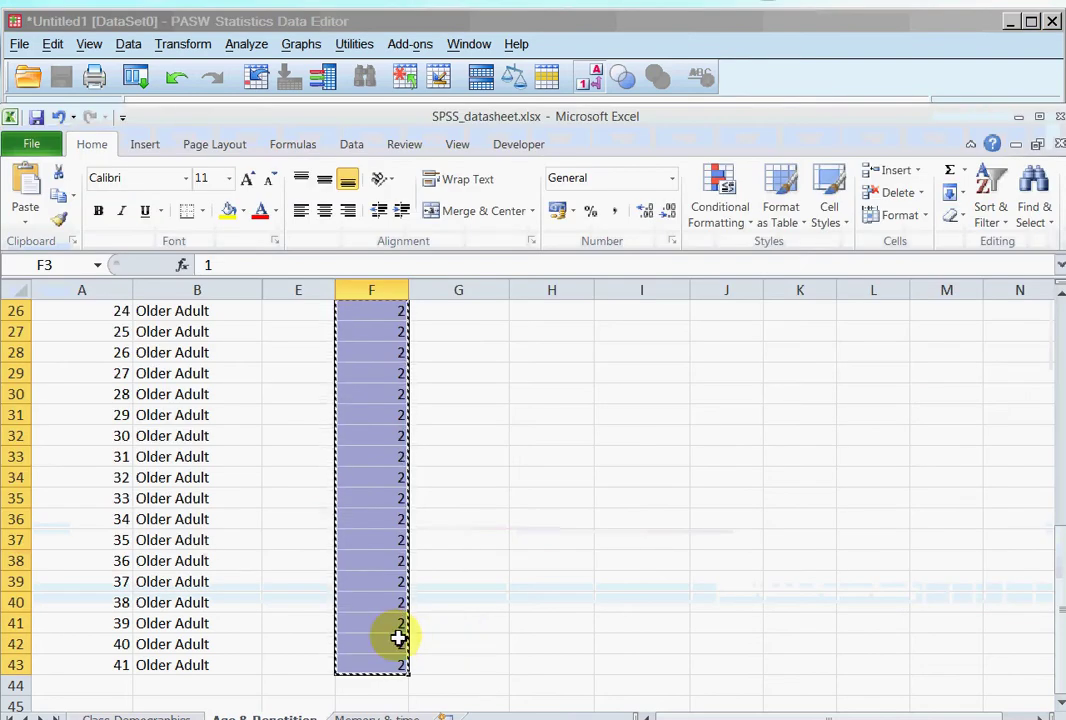
pyautogui.click(303, 20)
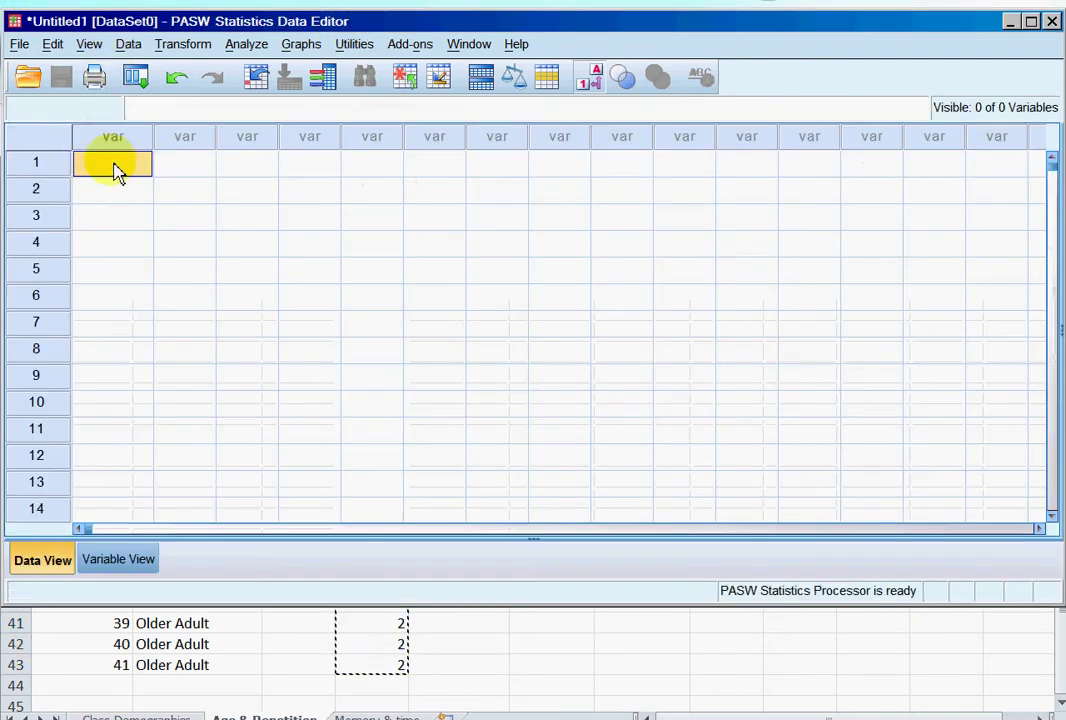
pyautogui.rightClick(113, 172)
pyautogui.click(145, 232)
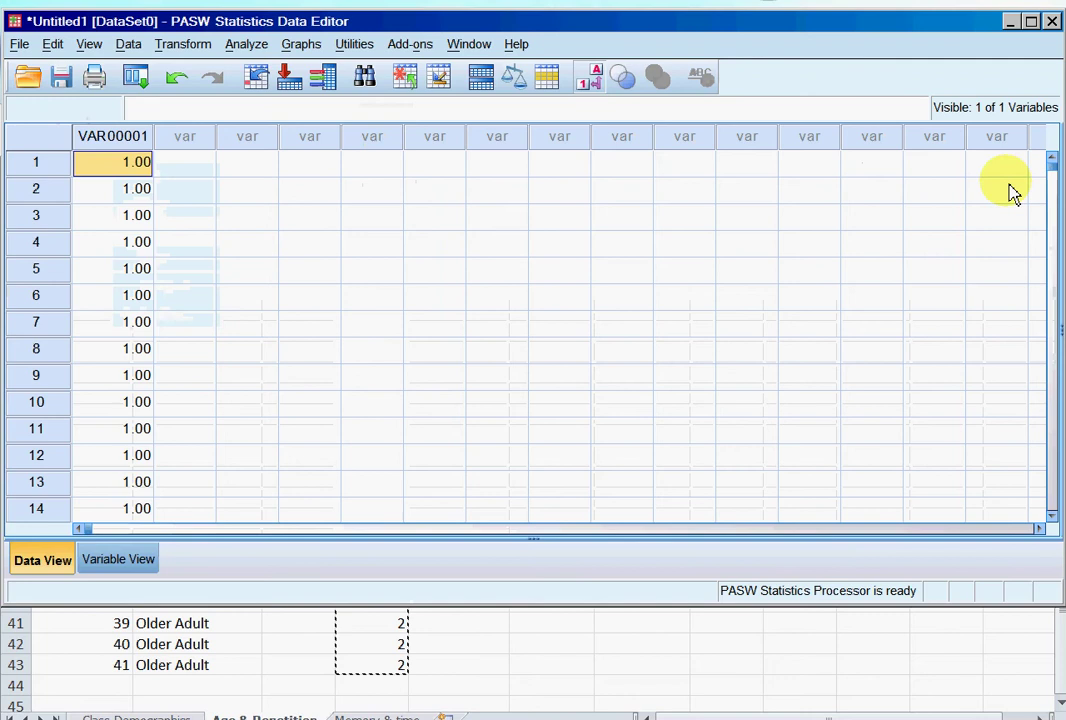
pyautogui.moveTo(1053, 172); pyautogui.dragTo(1056, 194)
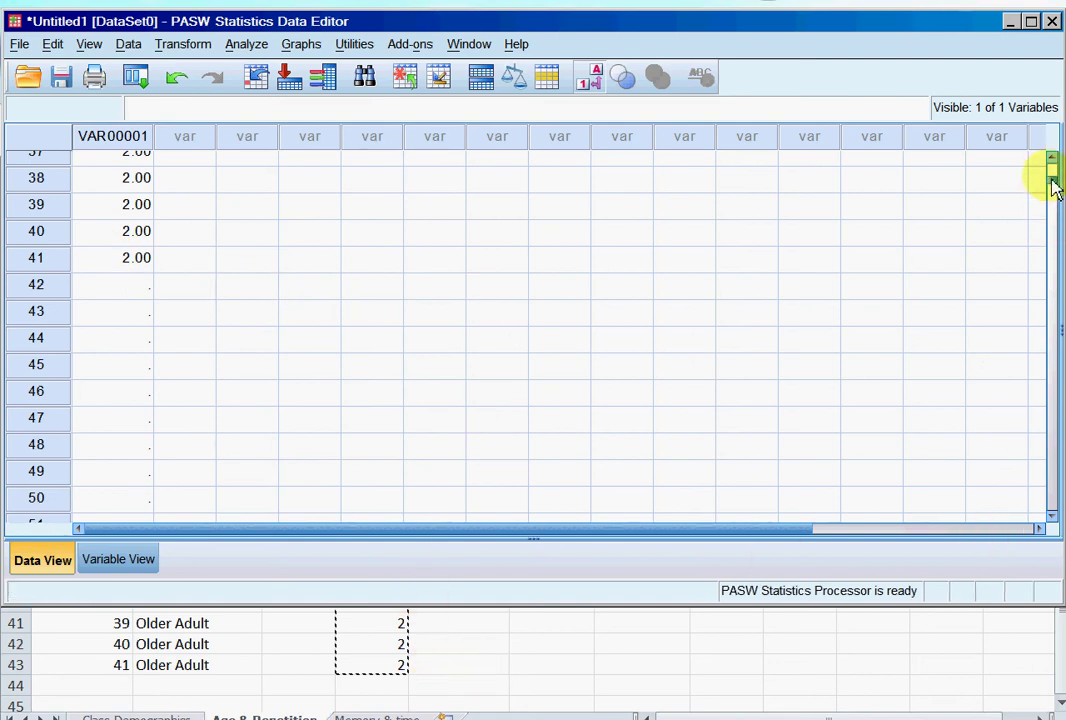
pyautogui.moveTo(1052, 185); pyautogui.dragTo(1054, 164)
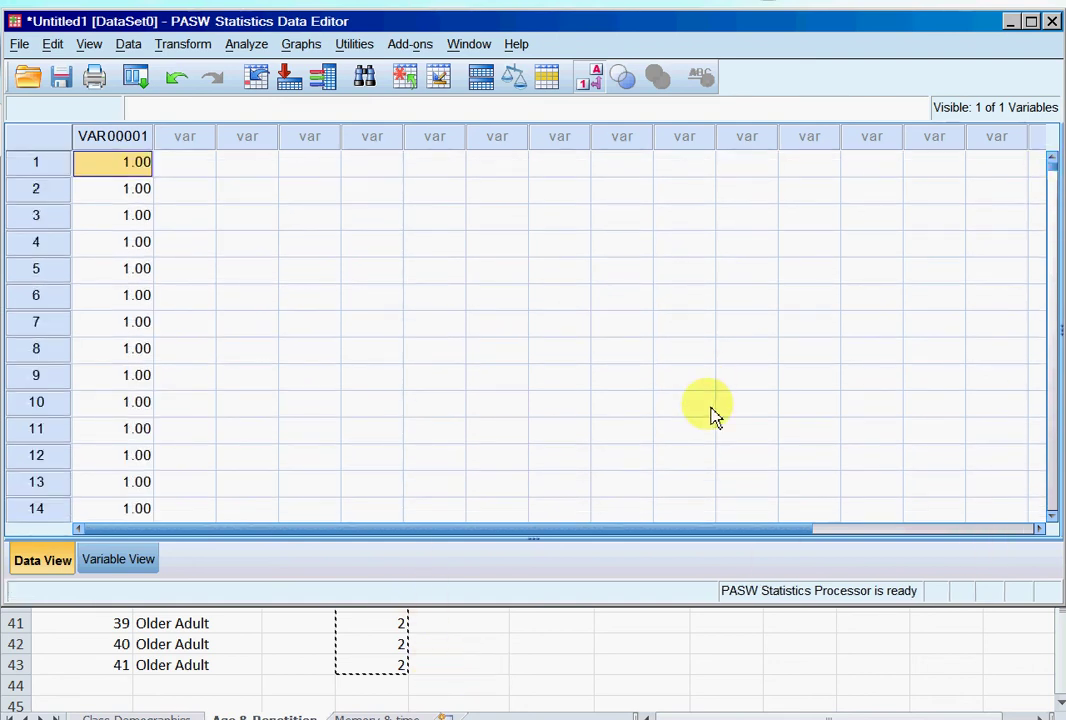
pyautogui.click(595, 647)
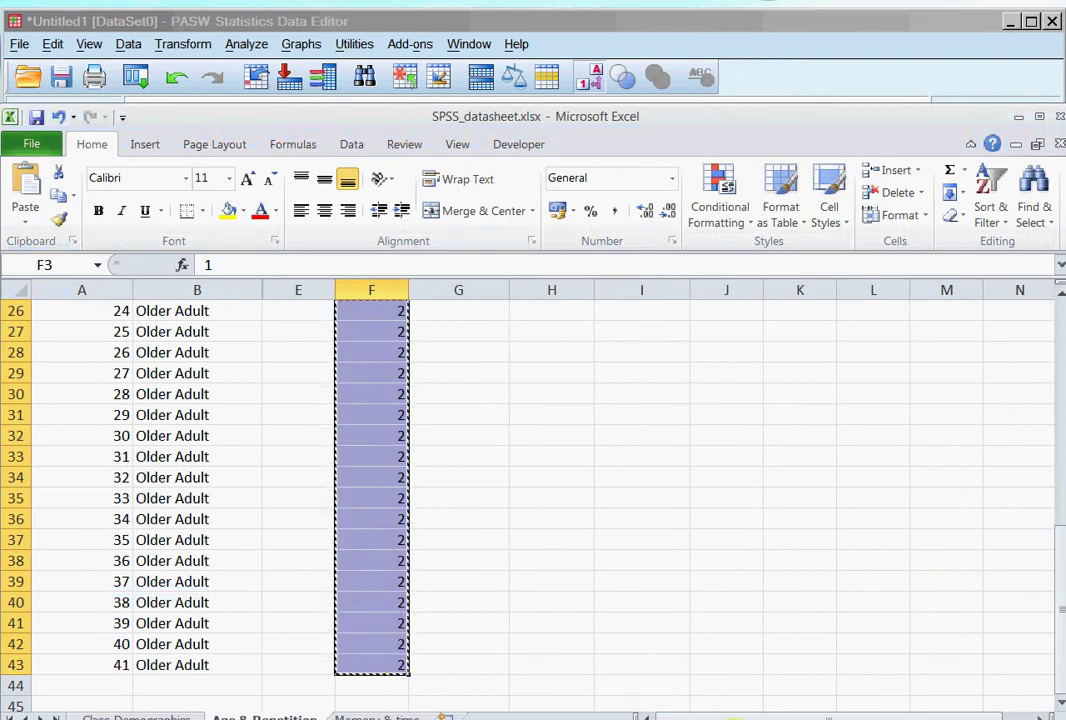
# Move the Excel window to the top and reselect the Adult group codes F3:F22.
pyautogui.click(690, 28)
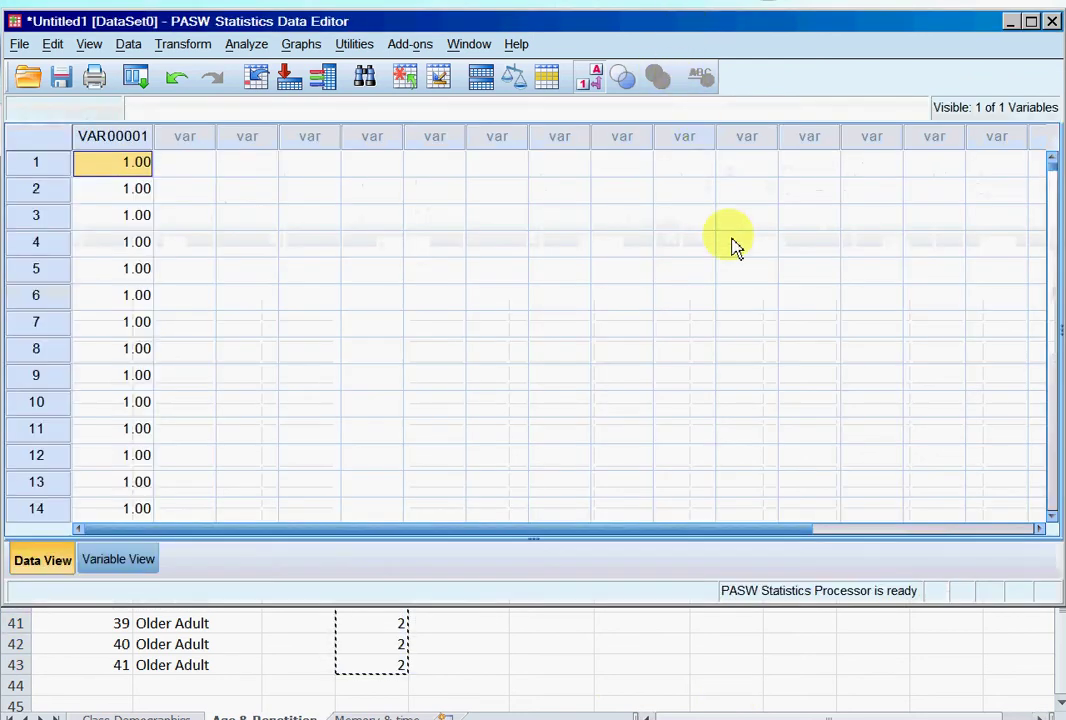
pyautogui.click(733, 638)
pyautogui.moveTo(683, 147); pyautogui.dragTo(683, 8)
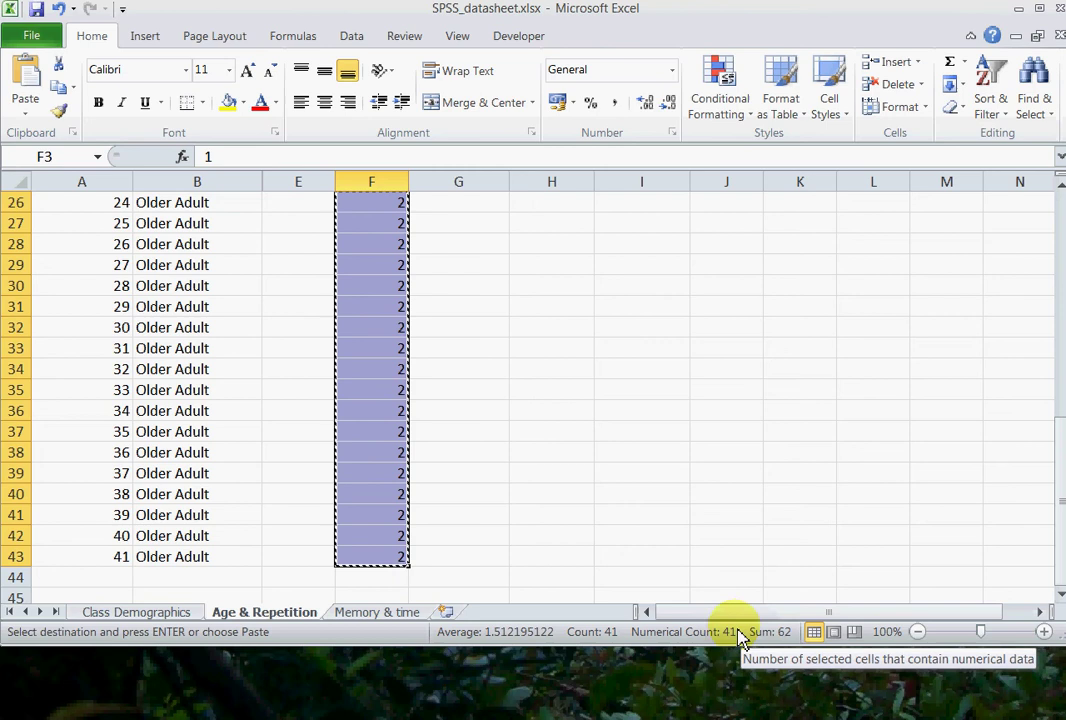
pyautogui.click(431, 451)
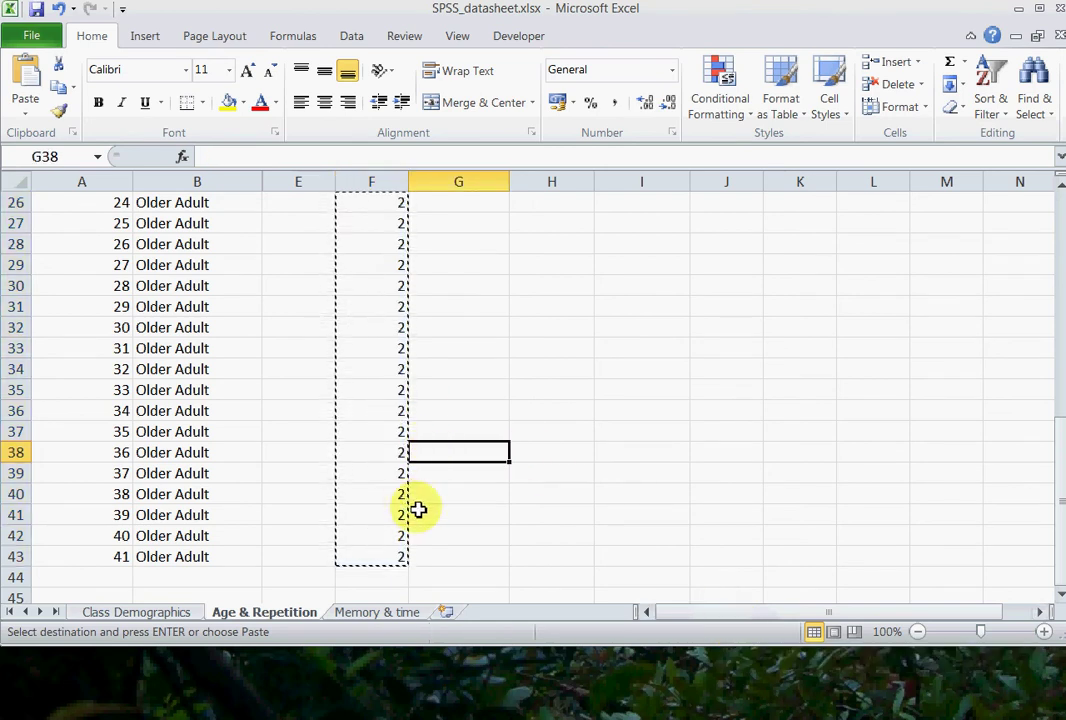
pyautogui.moveTo(393, 556); pyautogui.dragTo(370, 309)
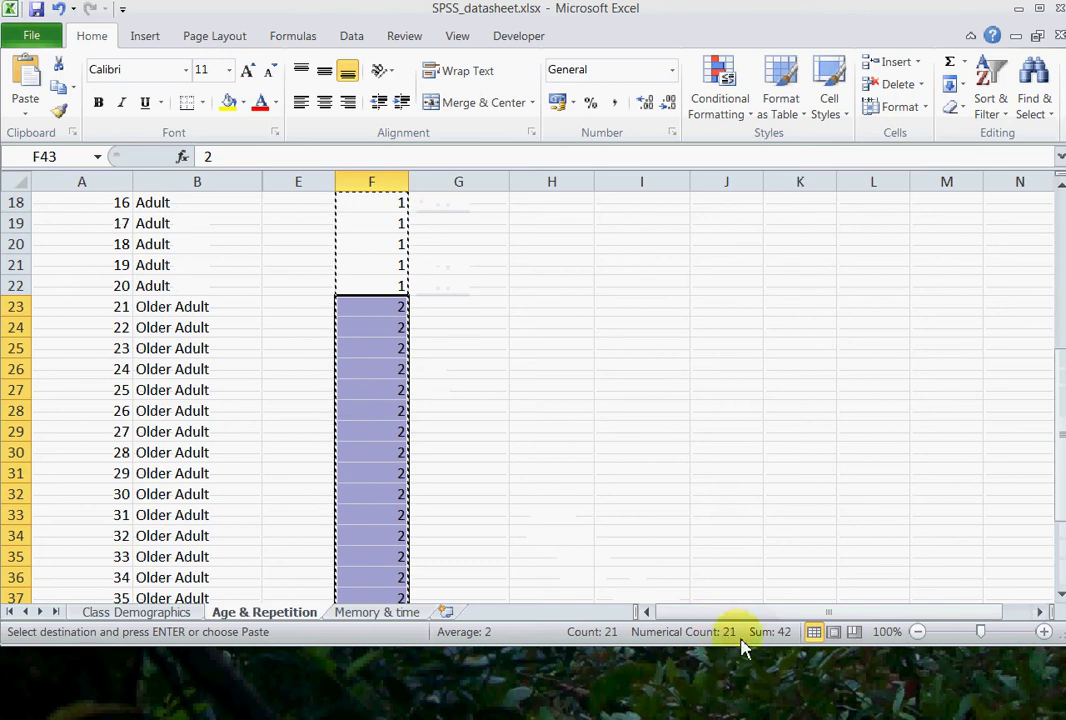
pyautogui.moveTo(398, 287); pyautogui.dragTo(374, 252)
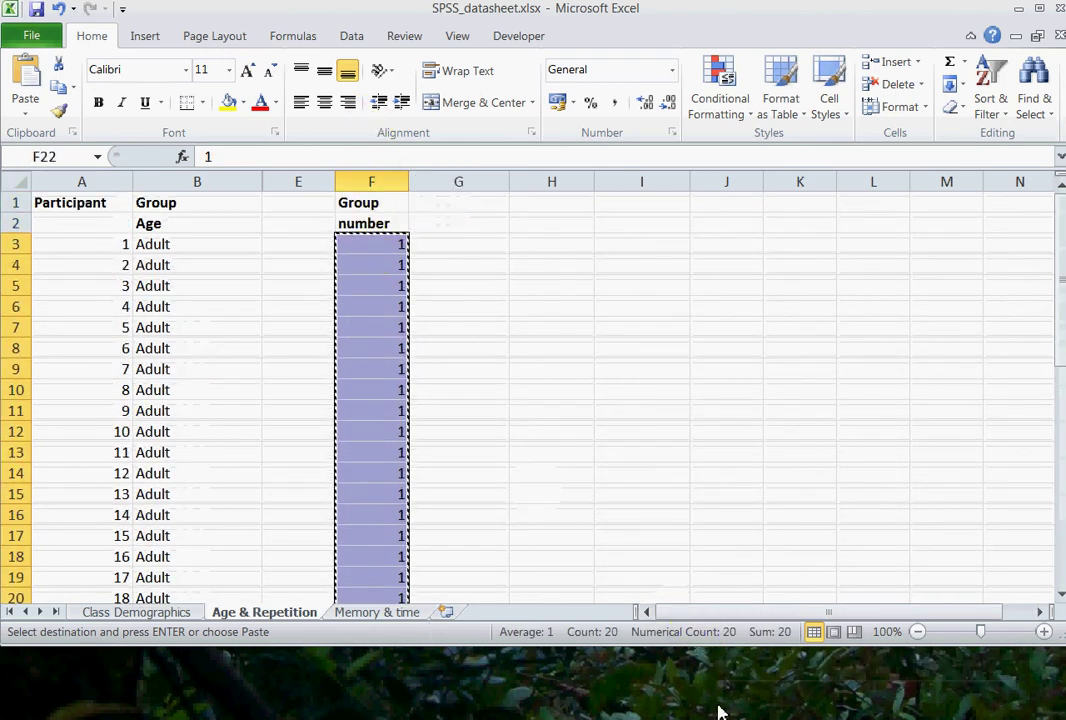
pyautogui.moveTo(680, 22)
pyautogui.mouseDown()
pyautogui.moveTo(678, 83)
pyautogui.moveTo(685, 24)
pyautogui.mouseUp()
# Rename VAR00001 to Group with value labels 1 = adult and 2 = older adult.
pyautogui.click(685, 24)
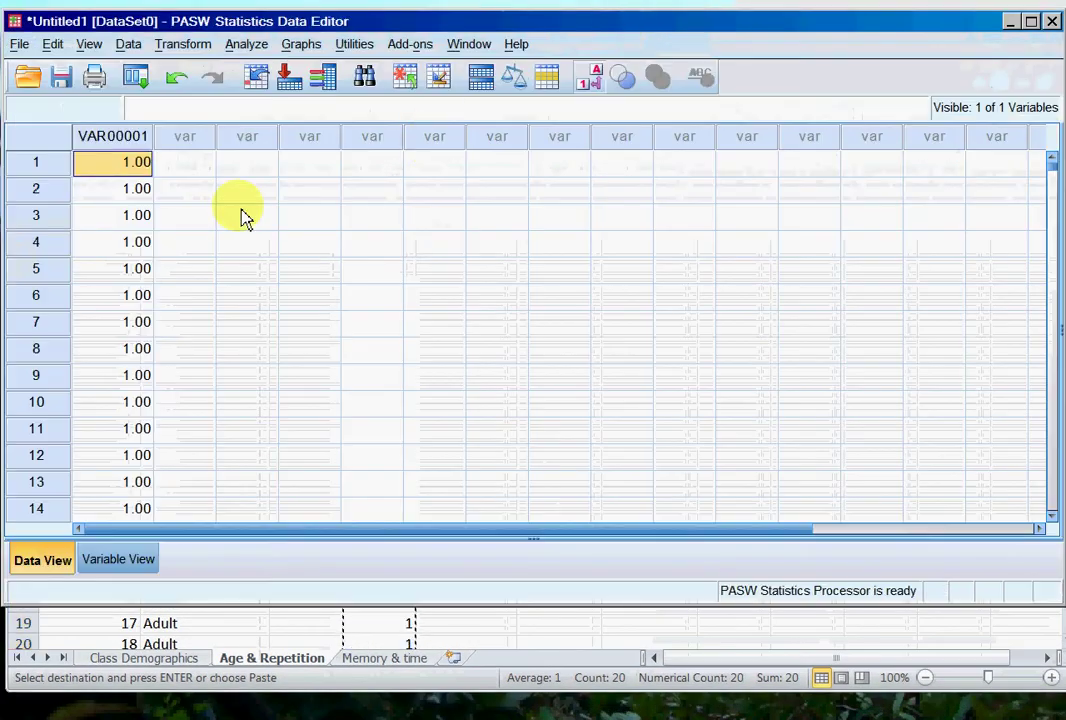
pyautogui.click(118, 560)
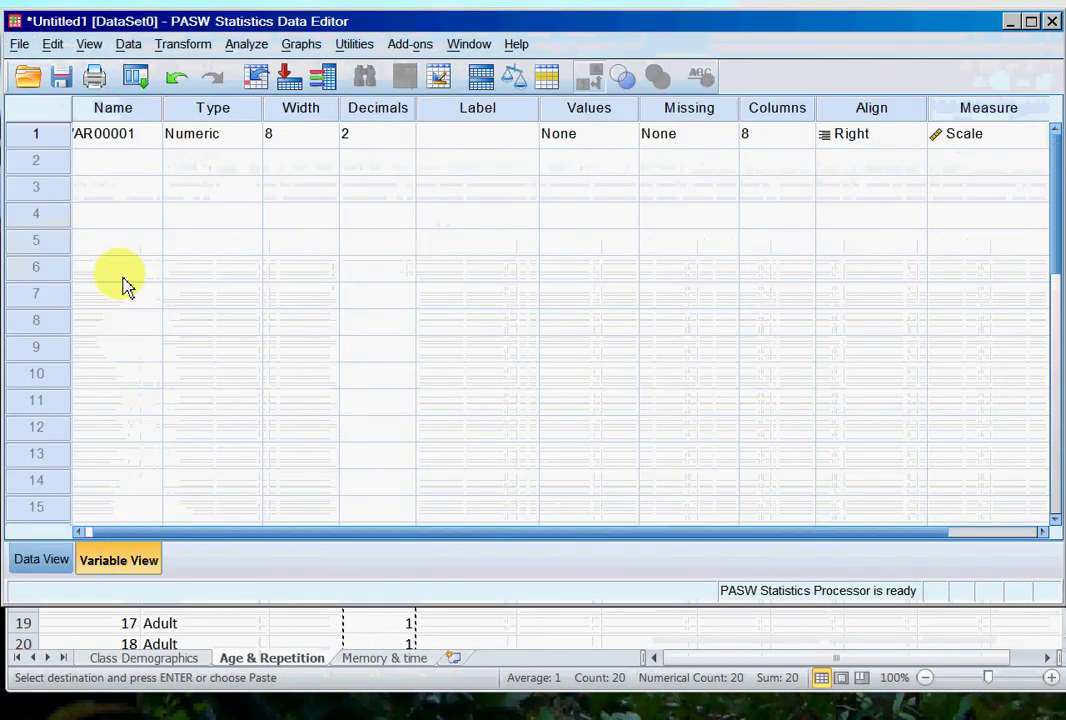
pyautogui.click(143, 136)
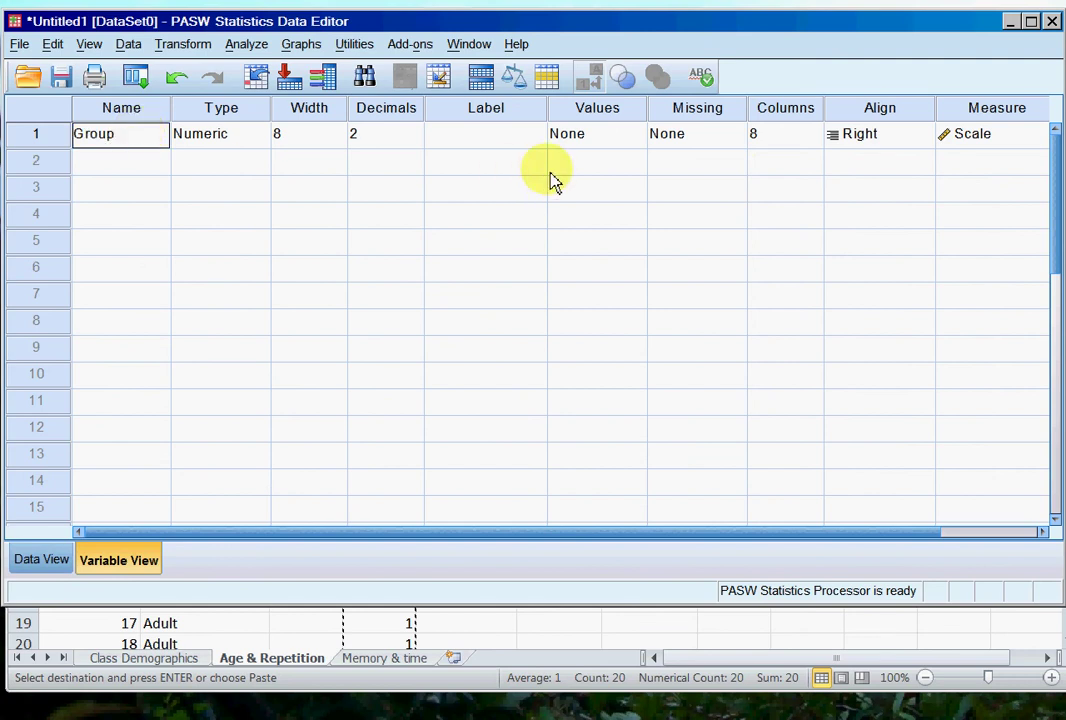
pyautogui.click(633, 136)
pyautogui.click(638, 136)
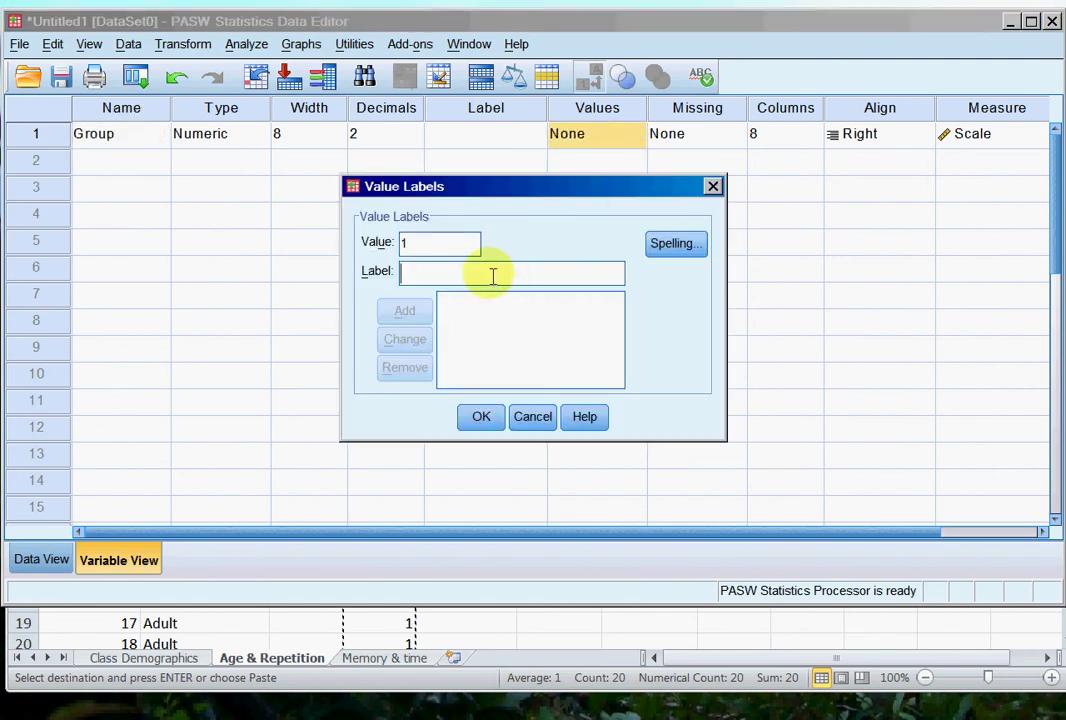
pyautogui.click(392, 312)
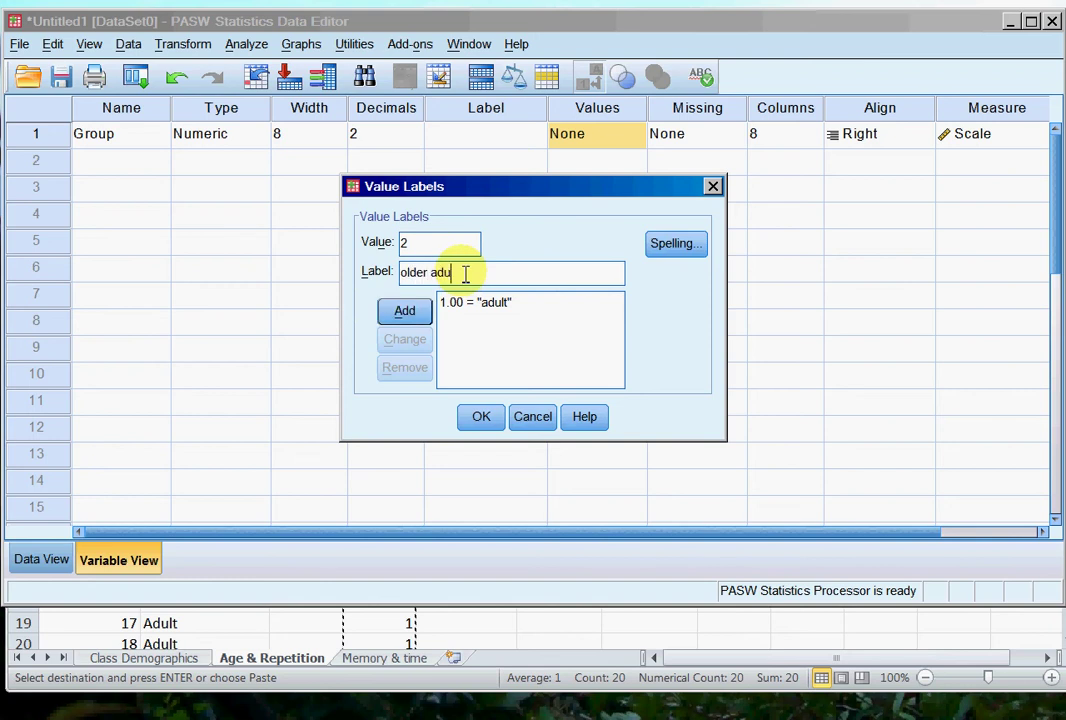
pyautogui.write('lt')
pyautogui.click(406, 312)
pyautogui.click(484, 418)
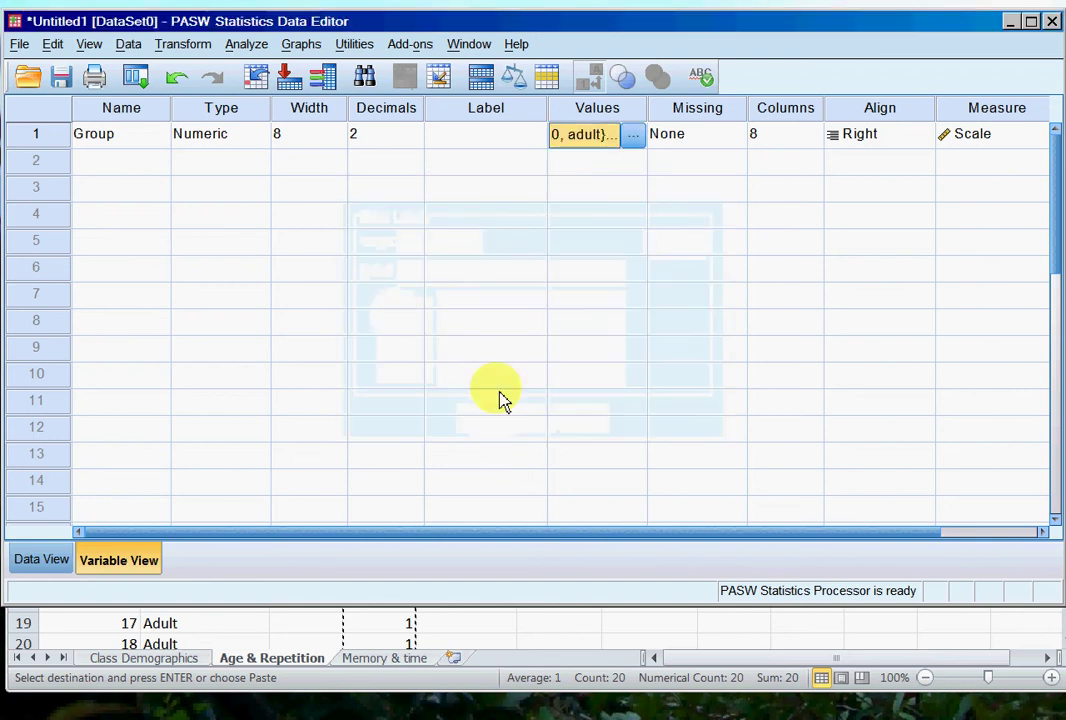
# Set Group's measure to Nominal and select the stray second variable for removal.
pyautogui.click(1033, 137)
pyautogui.click(1005, 212)
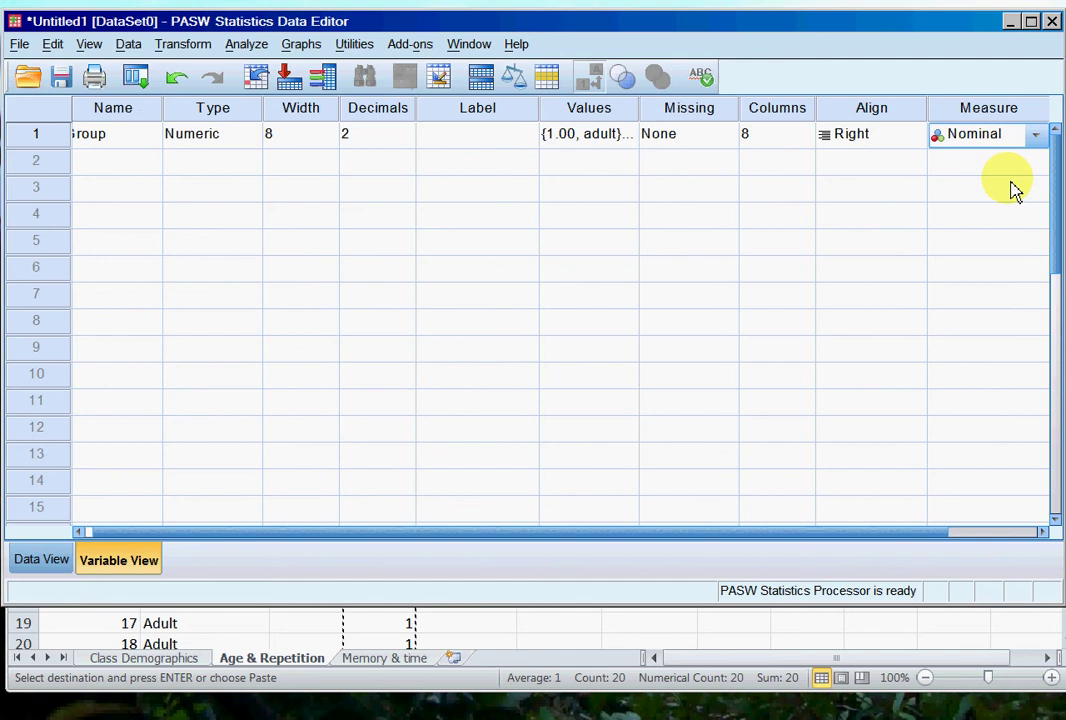
pyautogui.click(1012, 162)
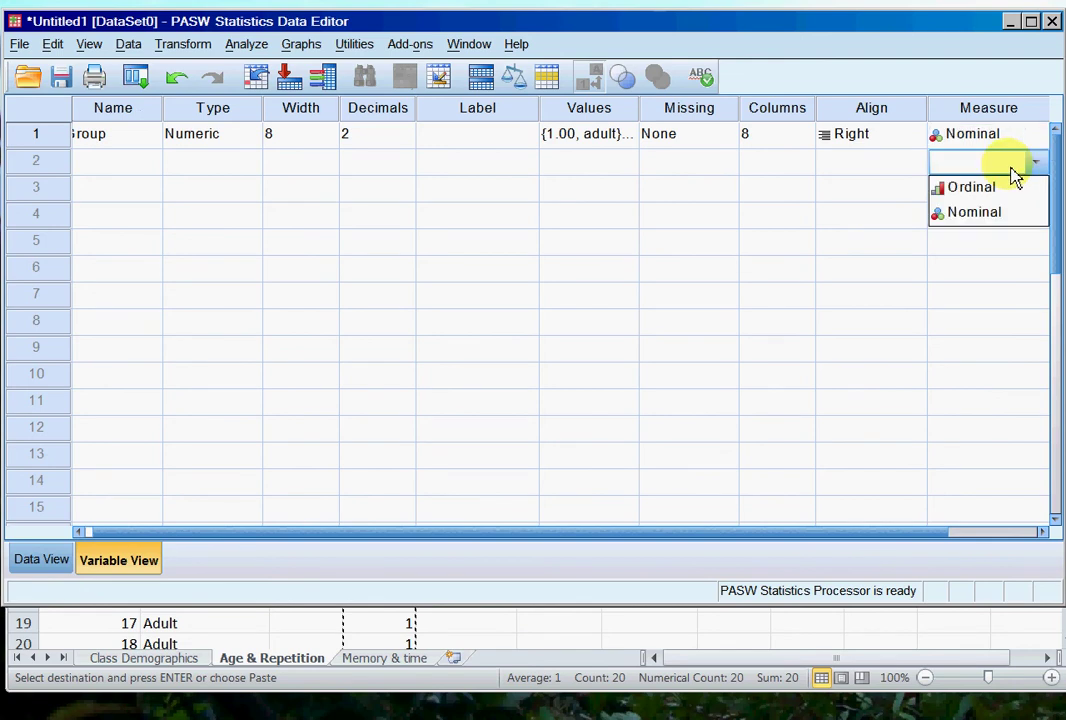
pyautogui.click(1035, 212)
pyautogui.click(1036, 162)
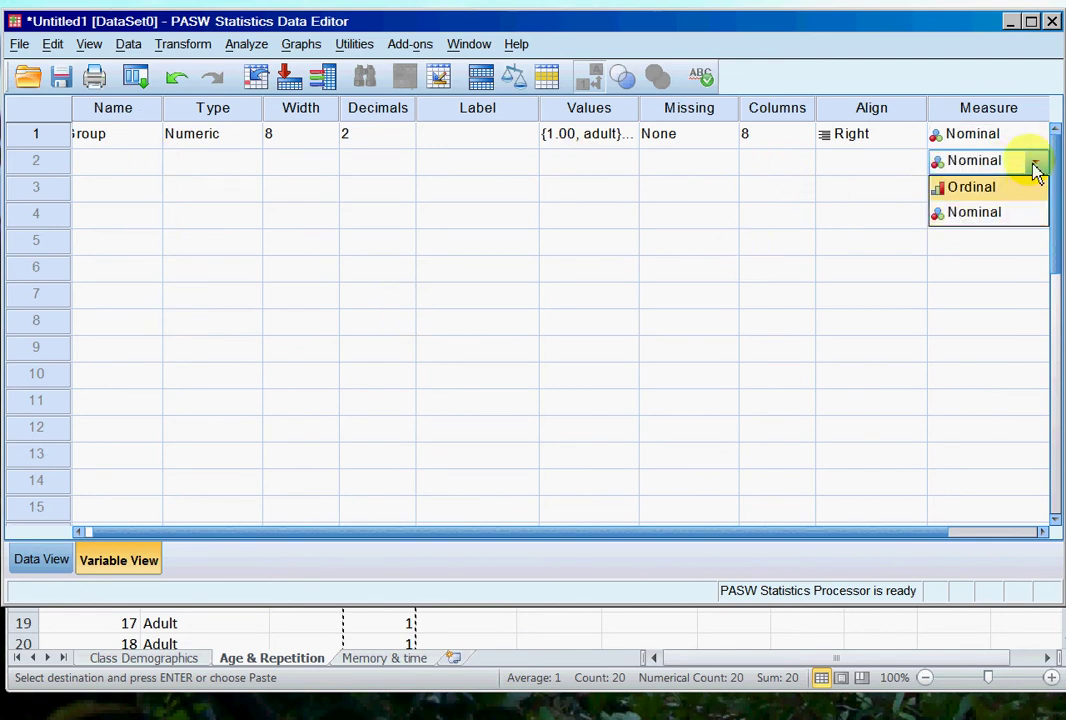
pyautogui.click(912, 161)
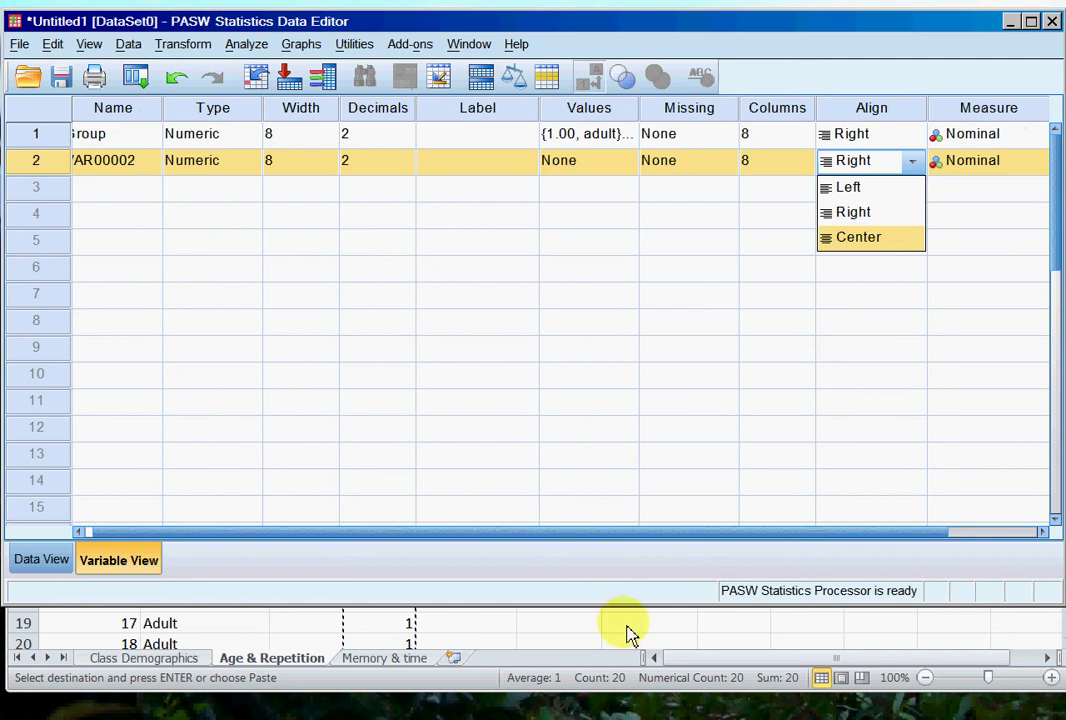
pyautogui.moveTo(642, 533); pyautogui.dragTo(588, 537)
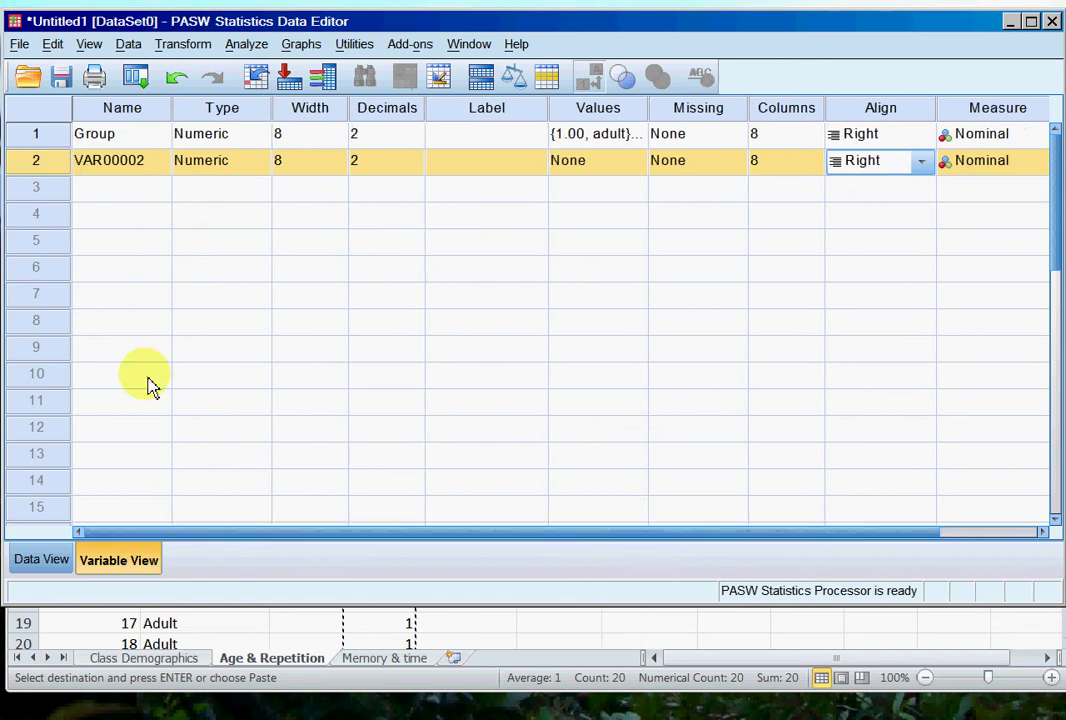
pyautogui.rightClick(40, 165)
# Clear stray VAR00002, confirm Group shows adult/older adult labels in Data View, then return to Excel.
pyautogui.click(86, 232)
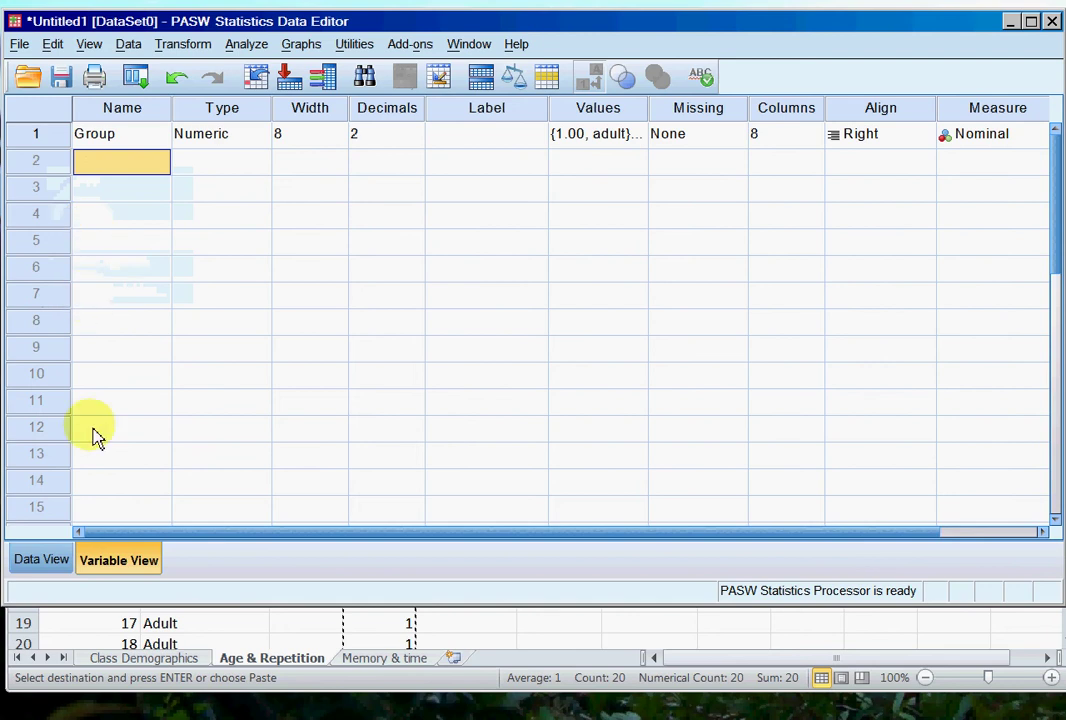
pyautogui.click(45, 562)
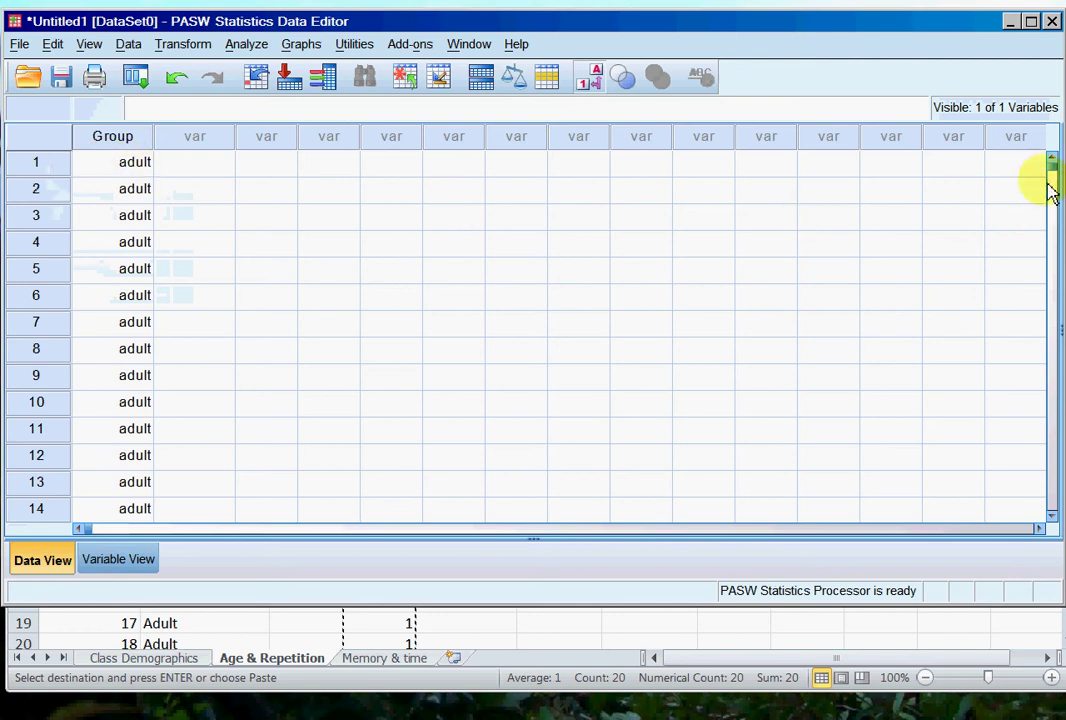
pyautogui.moveTo(1056, 175); pyautogui.dragTo(1056, 165)
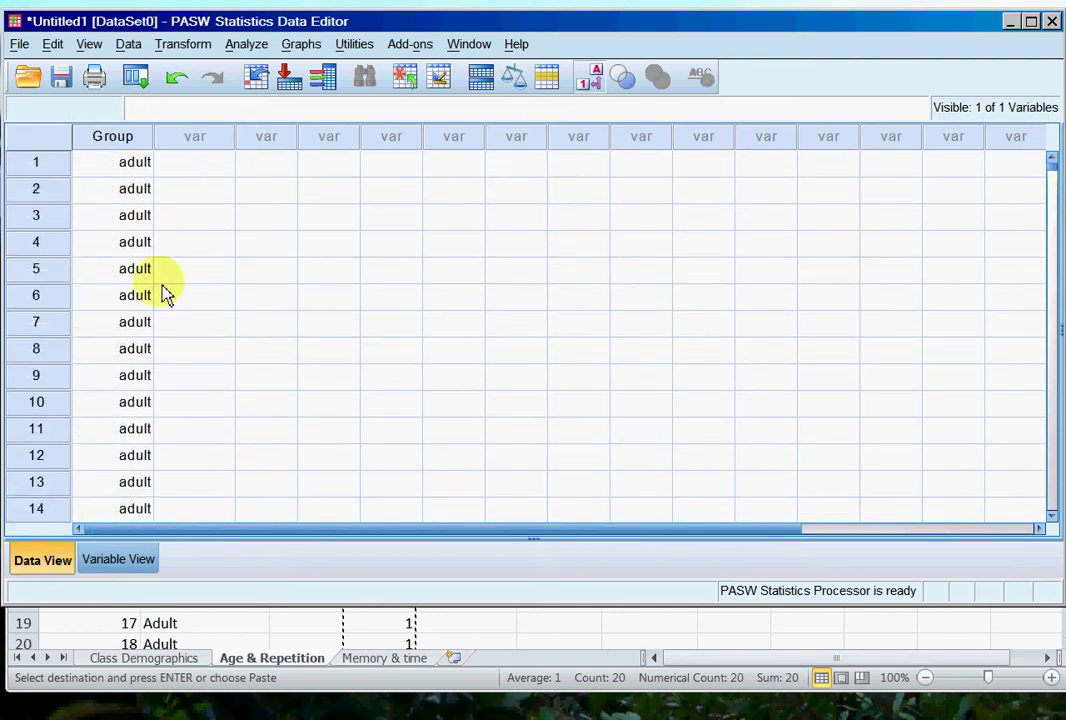
pyautogui.click(443, 642)
# Unhide the Word and NonWord score columns C and D.
pyautogui.scroll(-1, 560, 530)
pyautogui.click(622, 481)
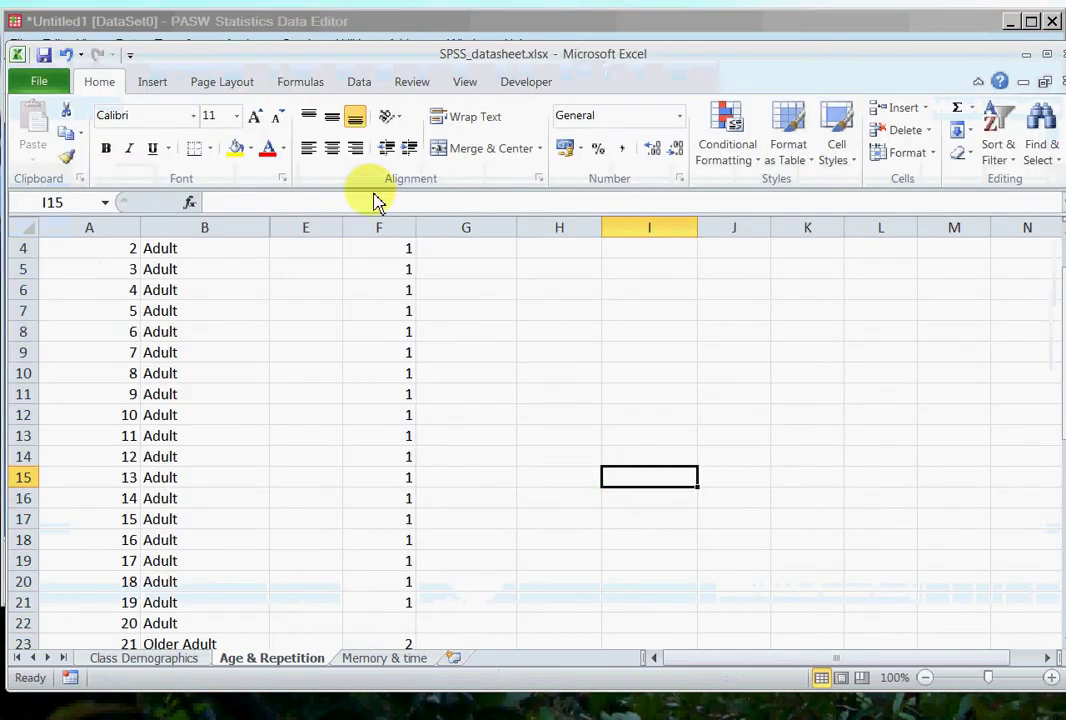
pyautogui.moveTo(255, 230); pyautogui.dragTo(281, 232)
pyautogui.rightClick(281, 232)
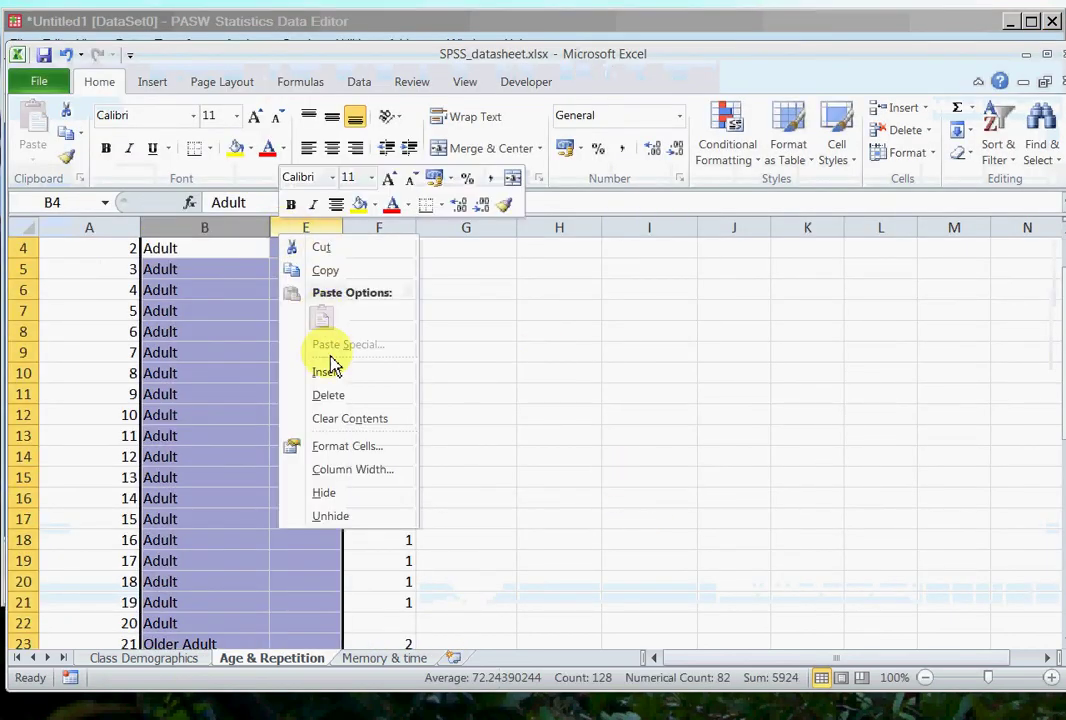
pyautogui.click(331, 515)
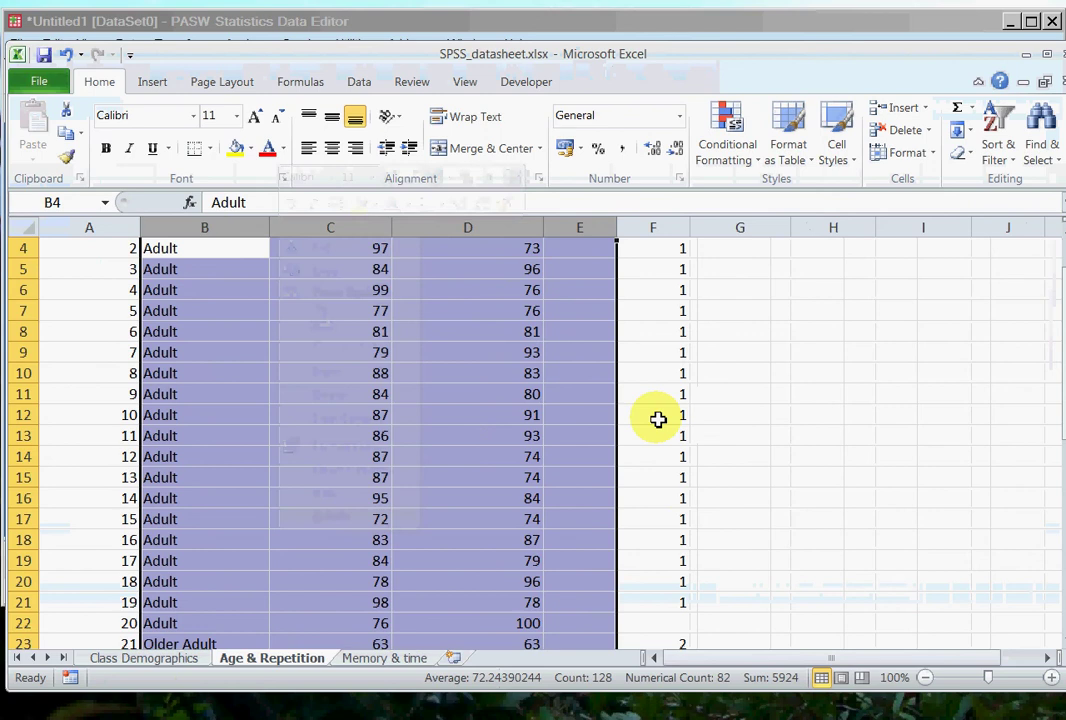
pyautogui.click(580, 414)
# Copy all 41 participants' scores in C3:D43.
pyautogui.moveTo(1062, 376); pyautogui.dragTo(1060, 338)
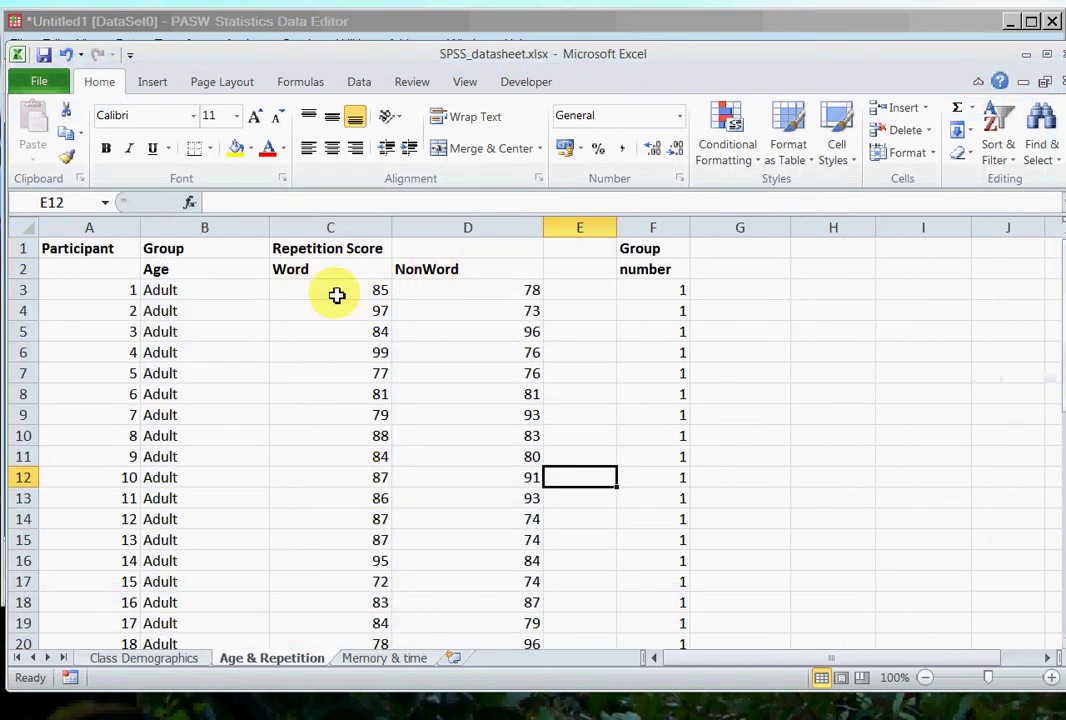
pyautogui.moveTo(326, 292); pyautogui.dragTo(414, 716)
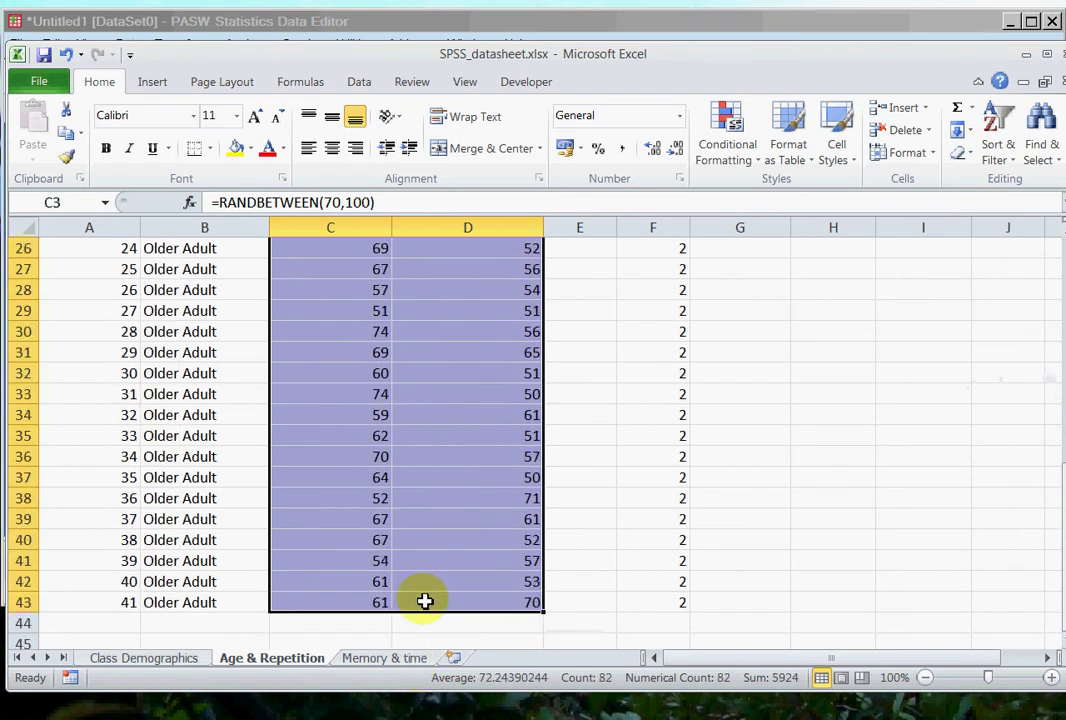
pyautogui.hotkey('ctrl', 'c')
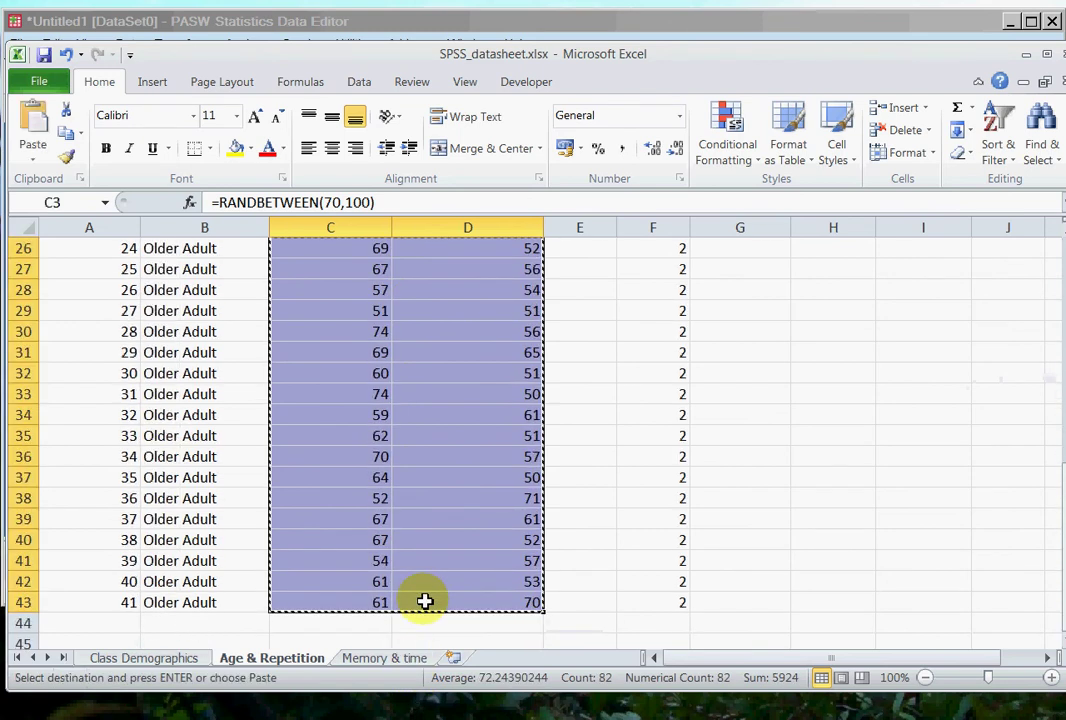
# Paste the copied Word and NonWord scores beside Group as VAR00003 and VAR00004.
pyautogui.click(445, 28)
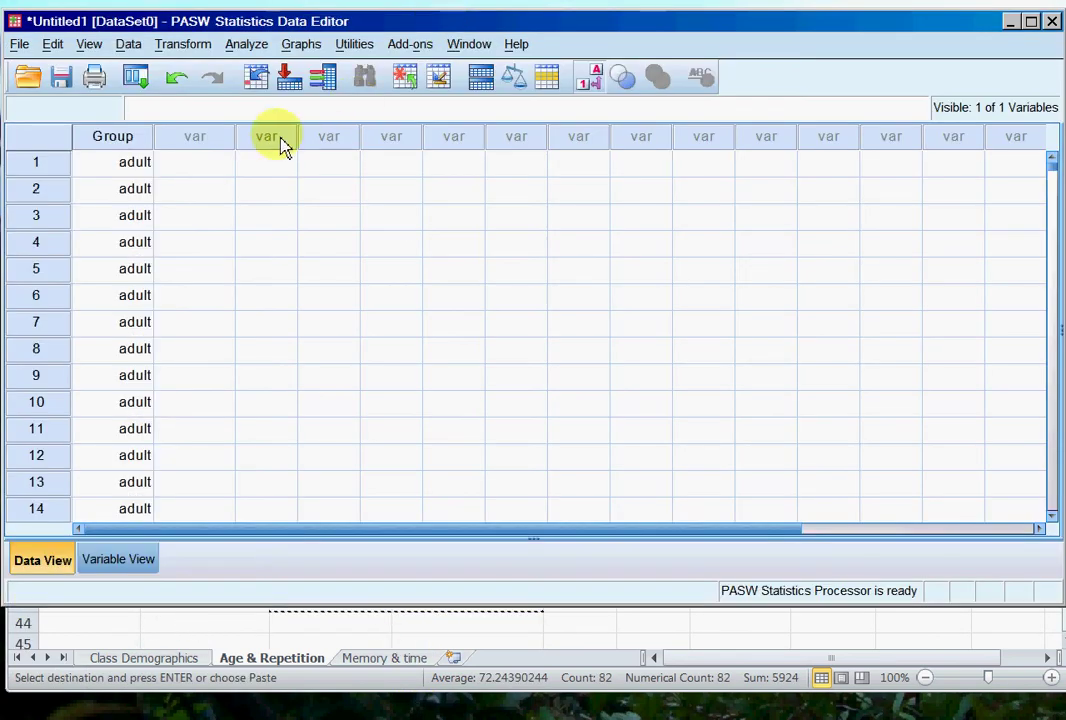
pyautogui.rightClick(218, 172)
pyautogui.click(256, 232)
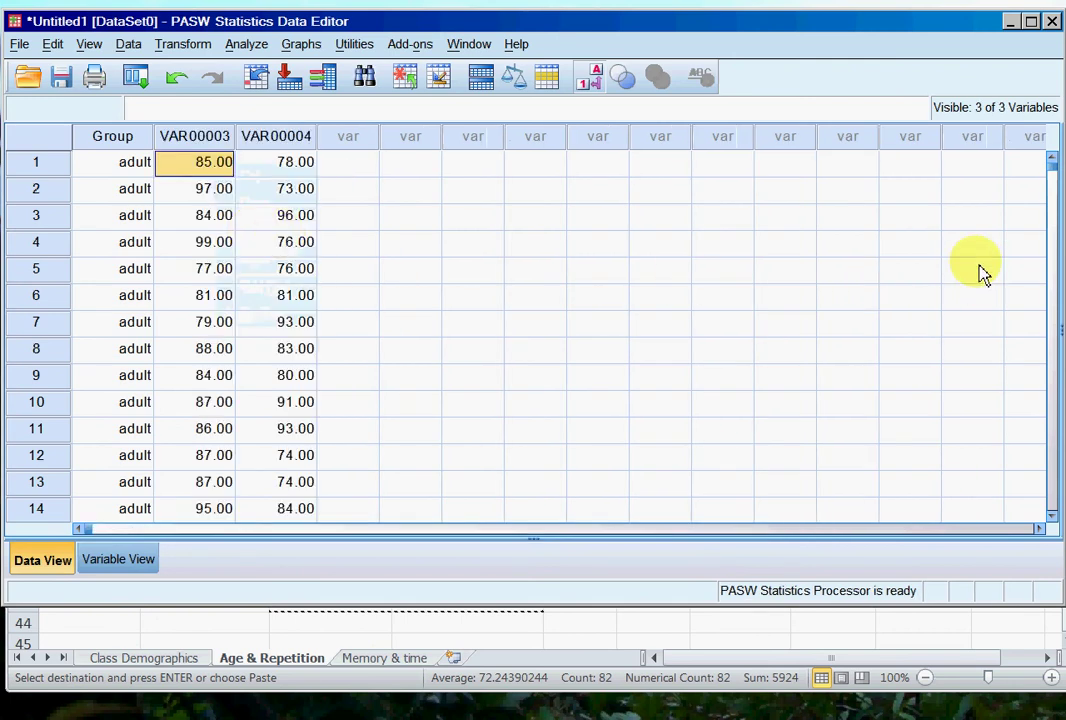
pyautogui.moveTo(1055, 172)
pyautogui.mouseDown()
pyautogui.moveTo(1054, 186)
pyautogui.moveTo(1055, 165)
pyautogui.mouseUp()
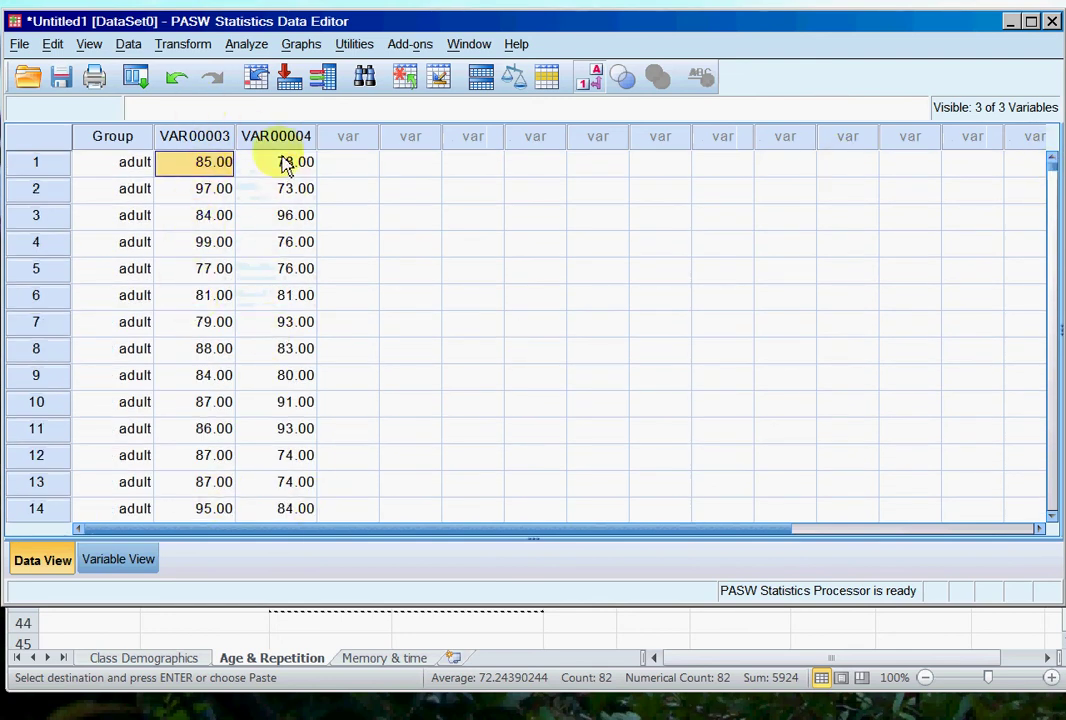
# In Variable View, confirm the Word_rep_score and Nonword_rep_score names and widen the Name column.
pyautogui.click(135, 563)
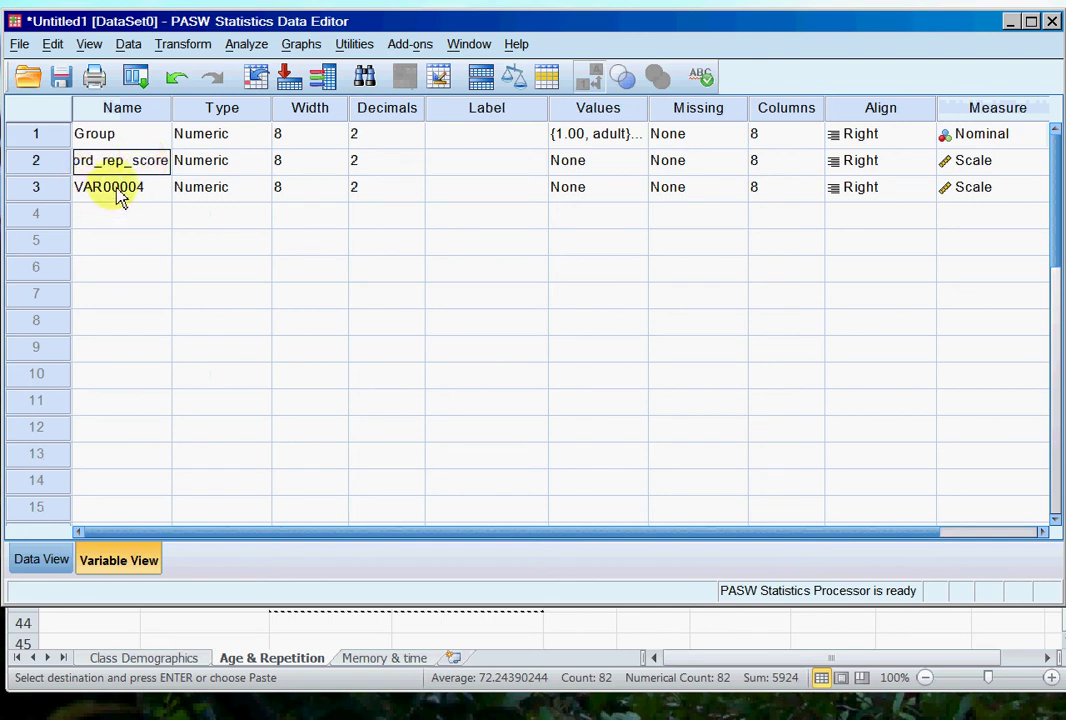
pyautogui.click(120, 195)
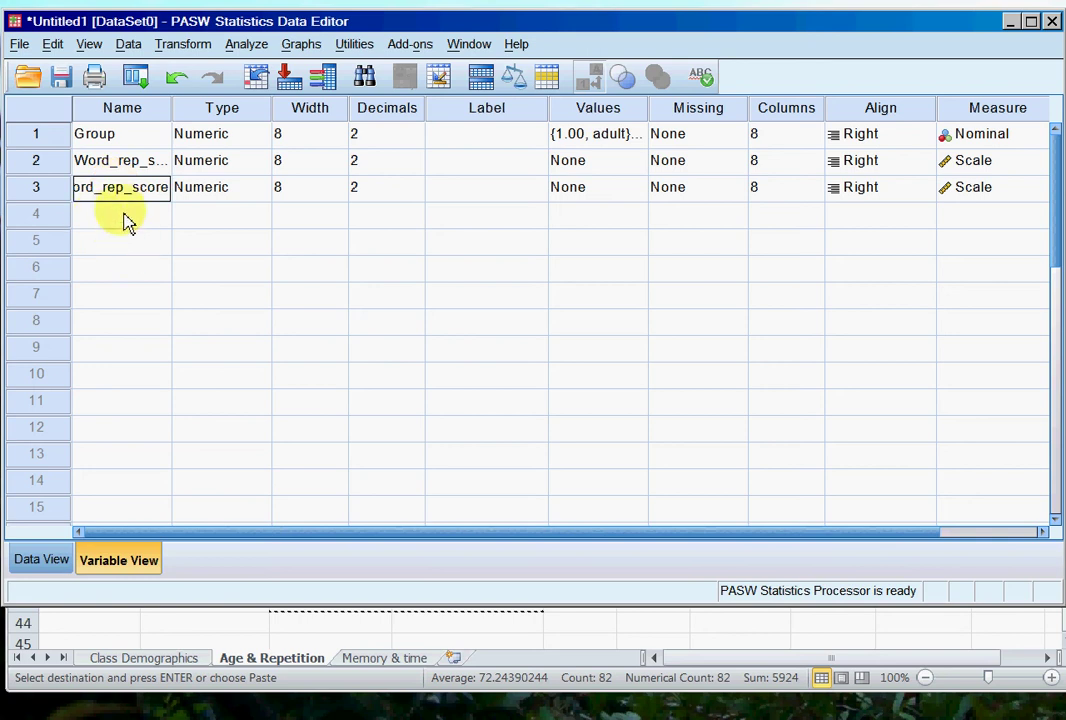
pyautogui.click(124, 218)
pyautogui.click(180, 113)
pyautogui.moveTo(174, 107); pyautogui.dragTo(223, 108)
# Set Decimals to 0 for the score variables.
pyautogui.moveTo(645, 540); pyautogui.dragTo(865, 470)
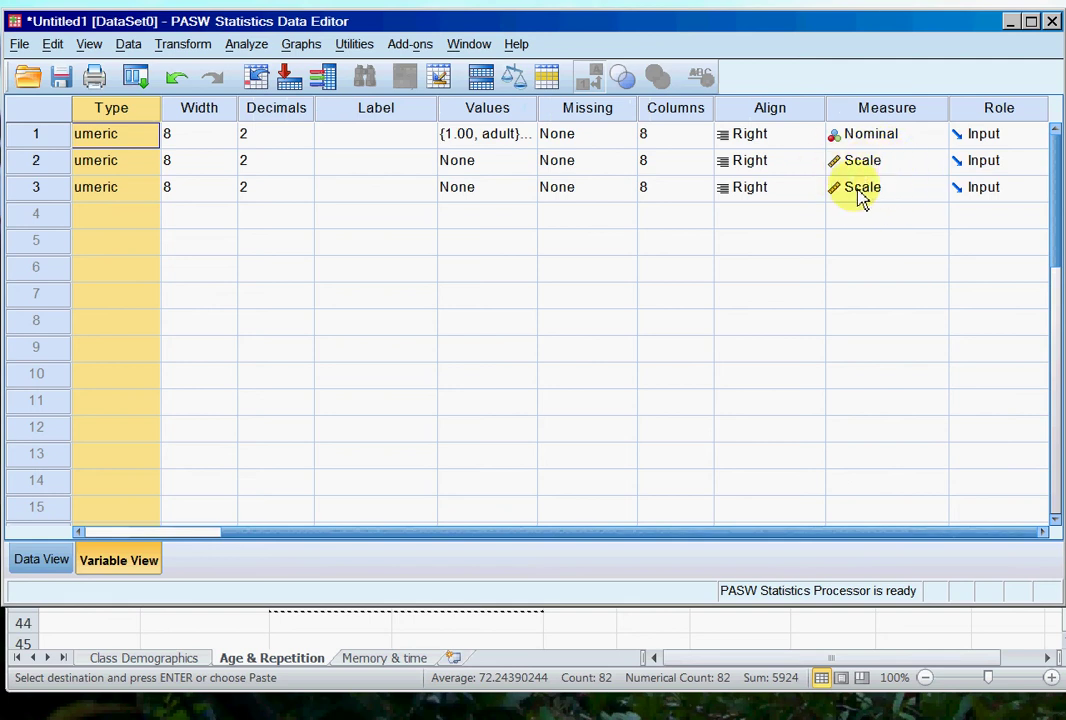
pyautogui.moveTo(738, 538); pyautogui.dragTo(523, 530)
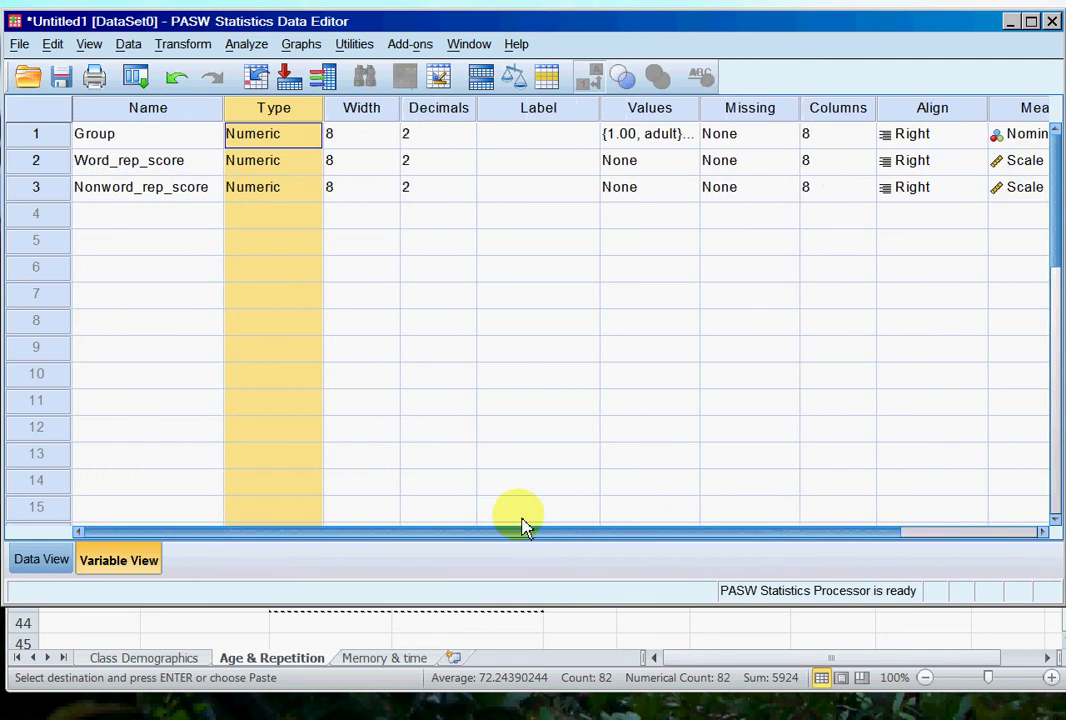
pyautogui.click(450, 187)
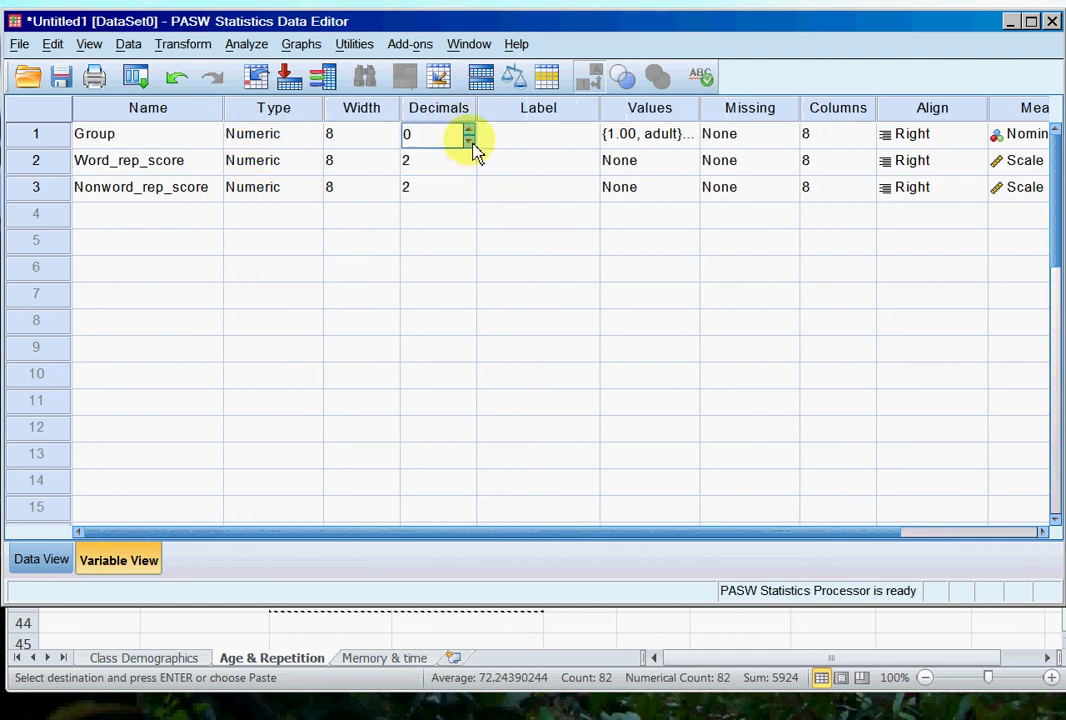
pyautogui.click(460, 222)
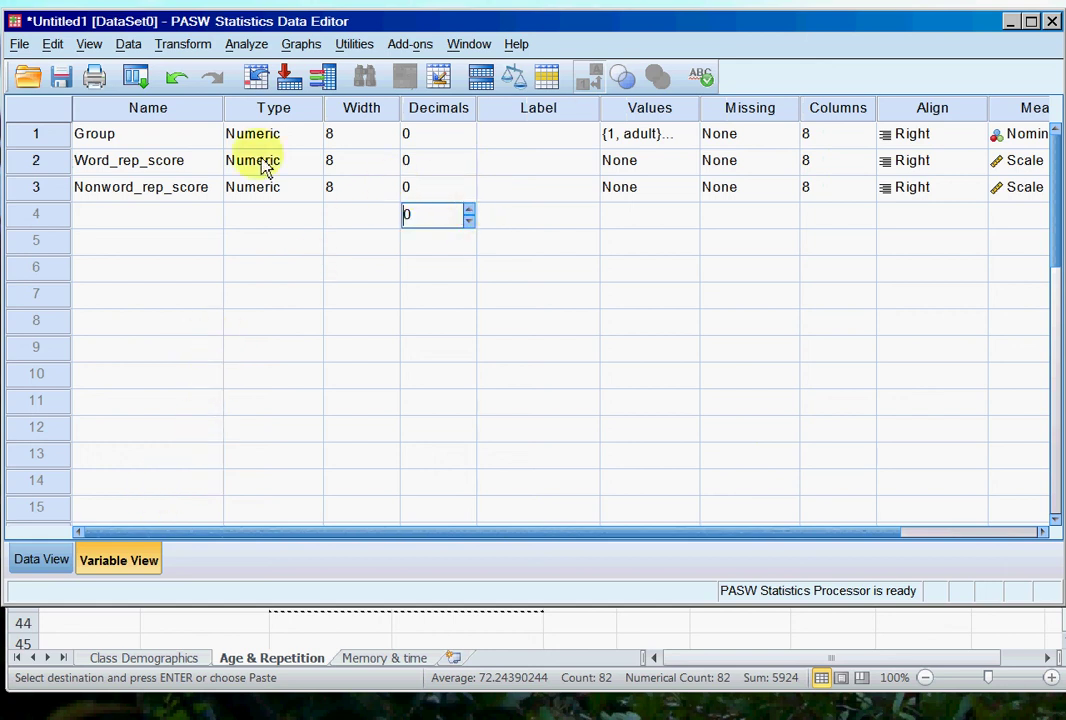
# In Data View, widen the Word_rep_score and Nonword_rep_score columns so their full names show, then check the data.
pyautogui.click(33, 566)
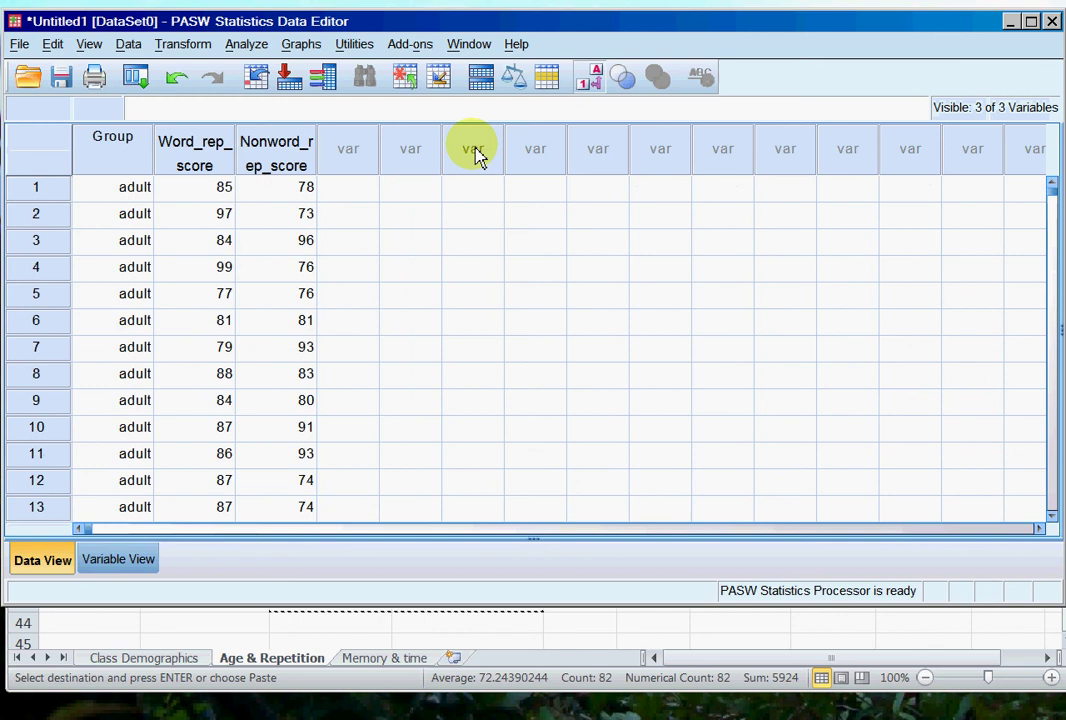
pyautogui.moveTo(235, 157); pyautogui.dragTo(290, 157)
pyautogui.moveTo(379, 166); pyautogui.dragTo(447, 171)
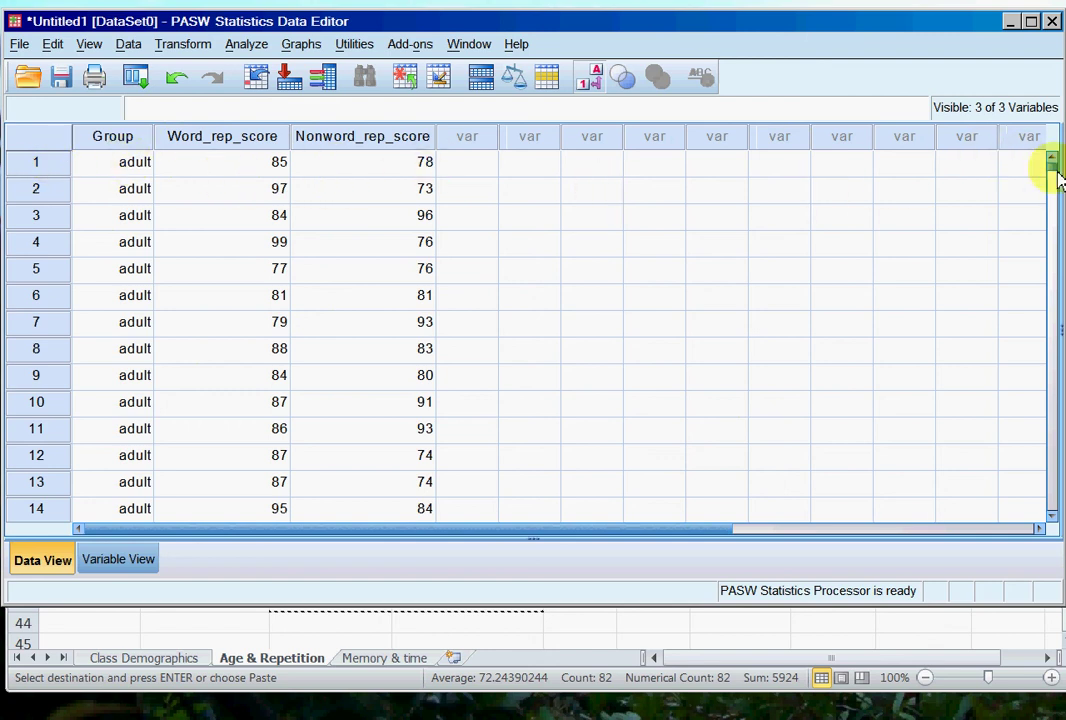
pyautogui.scroll(-11, 1055, 176)
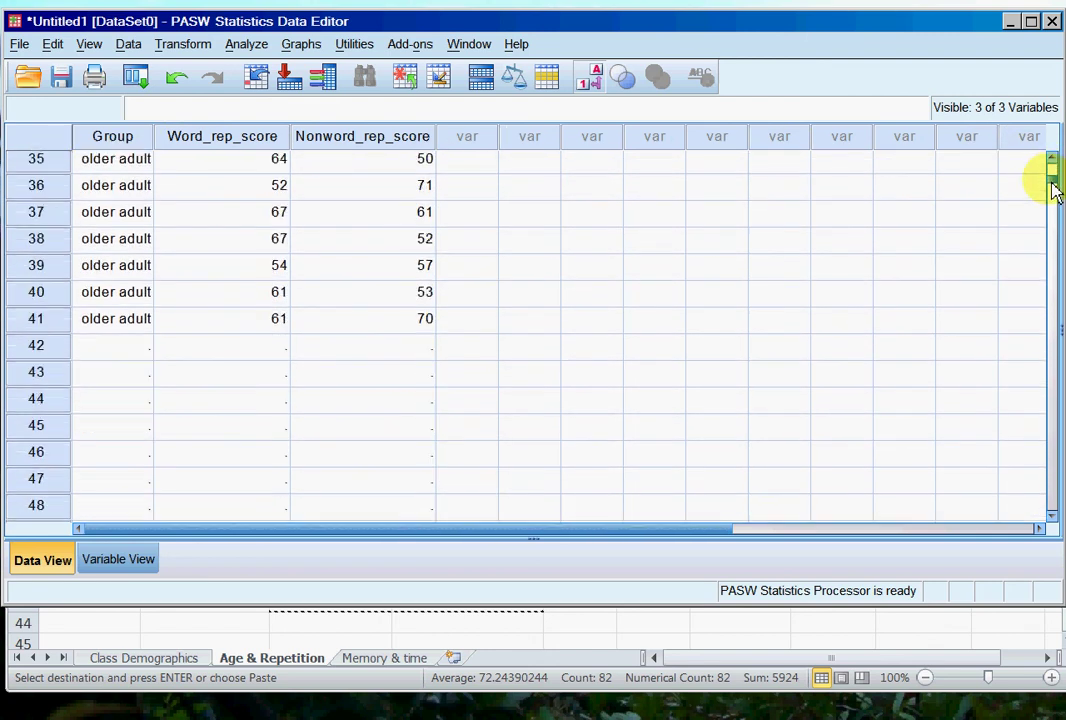
pyautogui.scroll(11, 1052, 175)
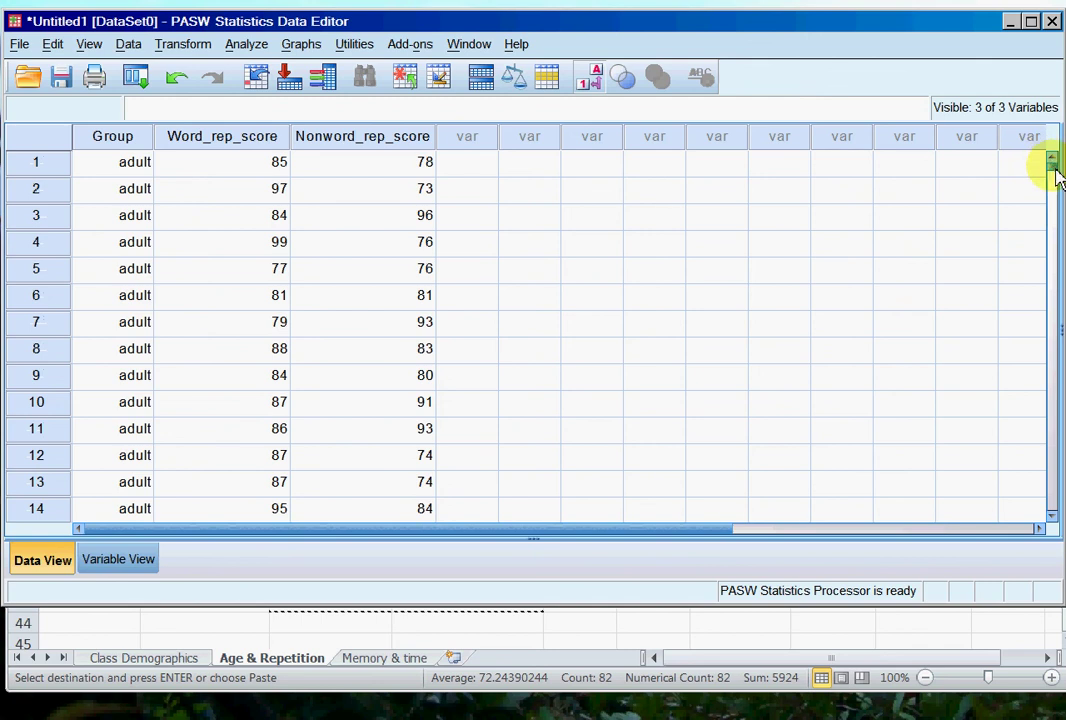
pyautogui.scroll(-11, 1055, 175)
pyautogui.scroll(11, 1055, 170)
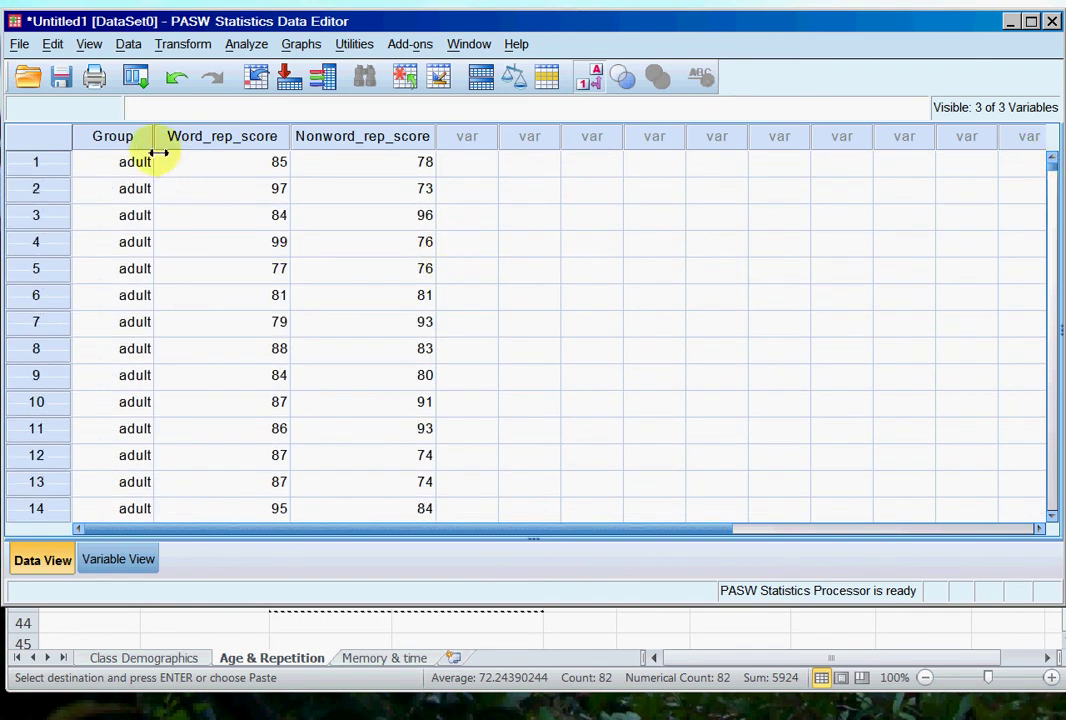
# Save the dataset as AgeWordRep.sav in C:\Statistics work.
pyautogui.click(19, 44)
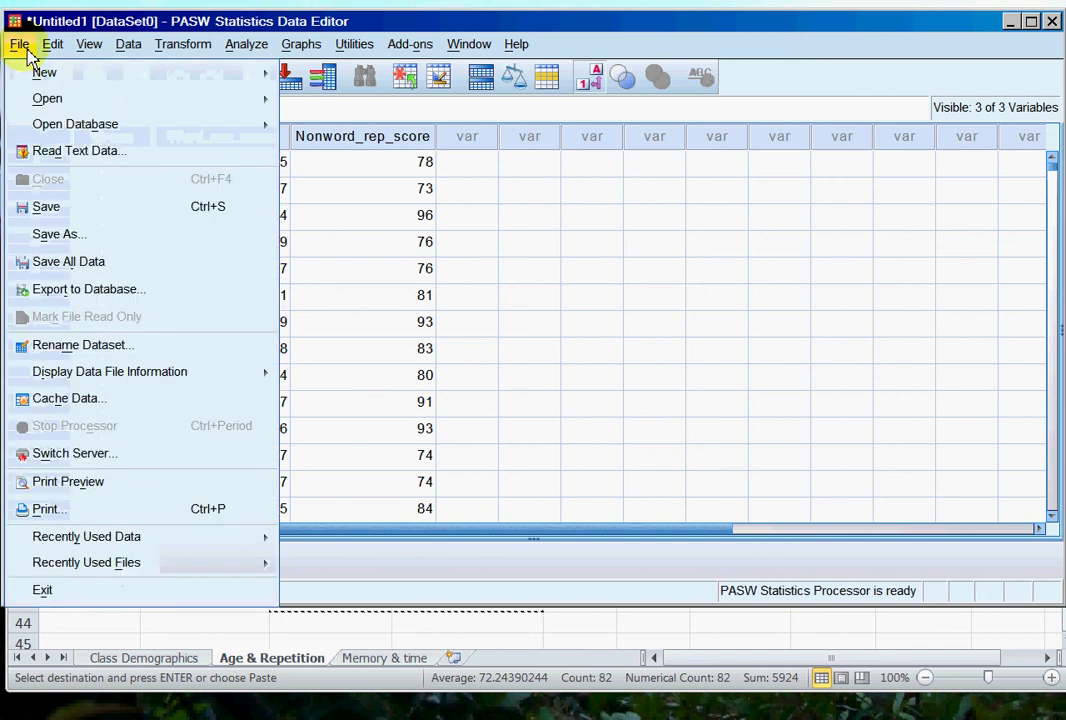
pyautogui.click(83, 240)
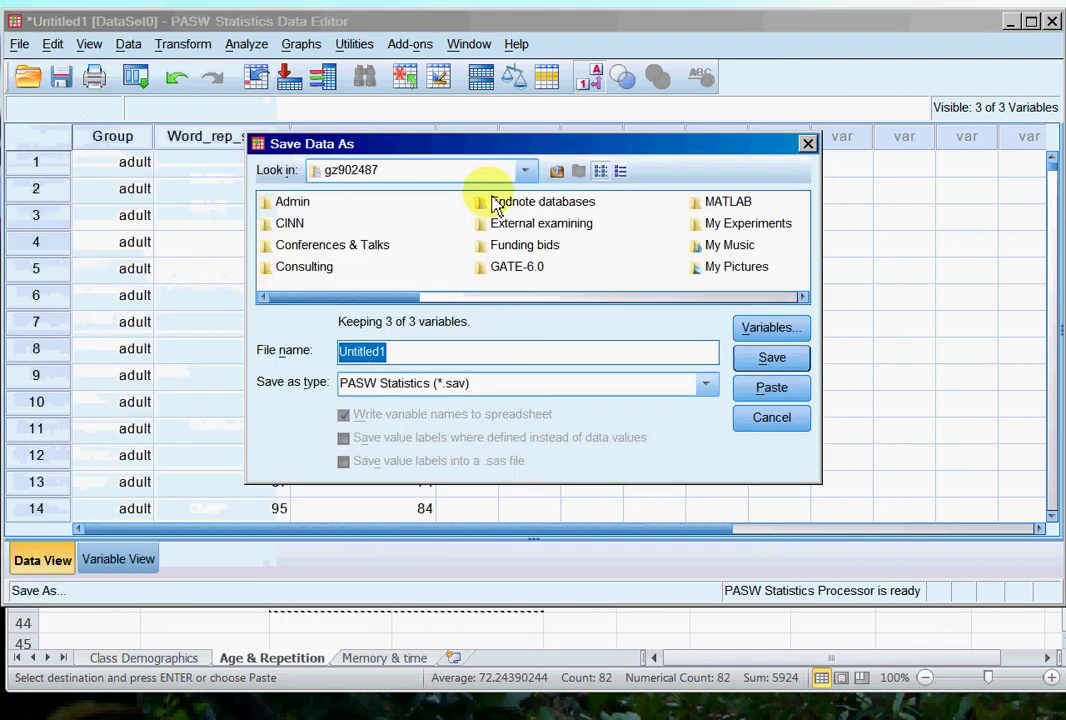
pyautogui.click(524, 170)
pyautogui.scroll(3, 500, 250)
pyautogui.click(435, 237)
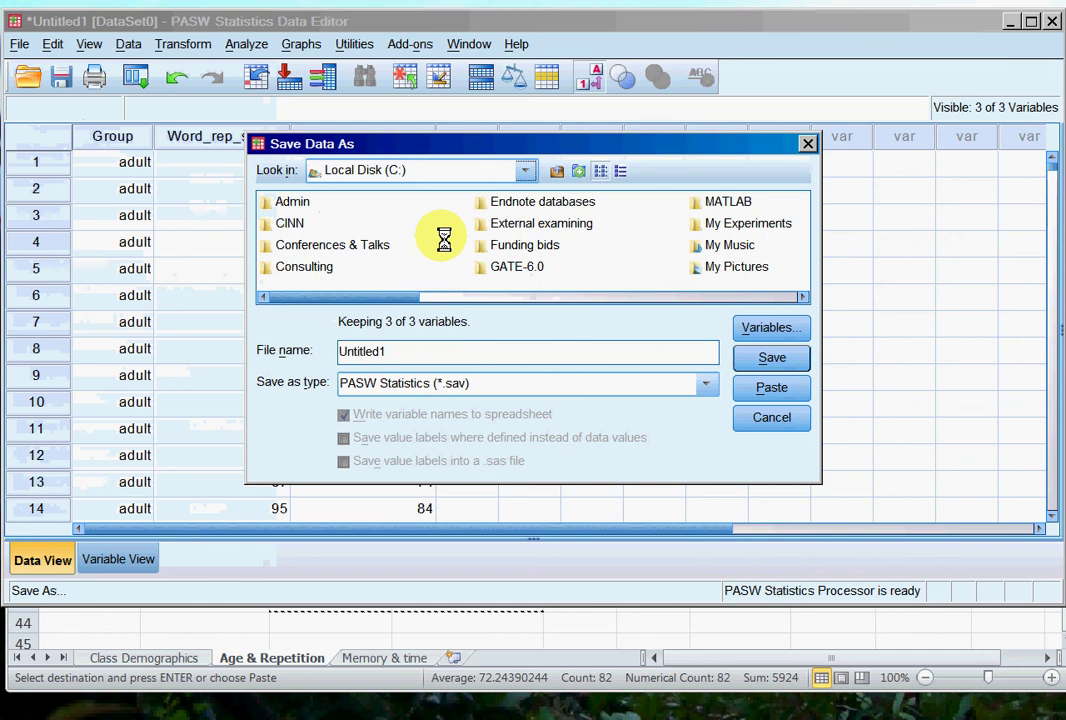
pyautogui.doubleClick(527, 247)
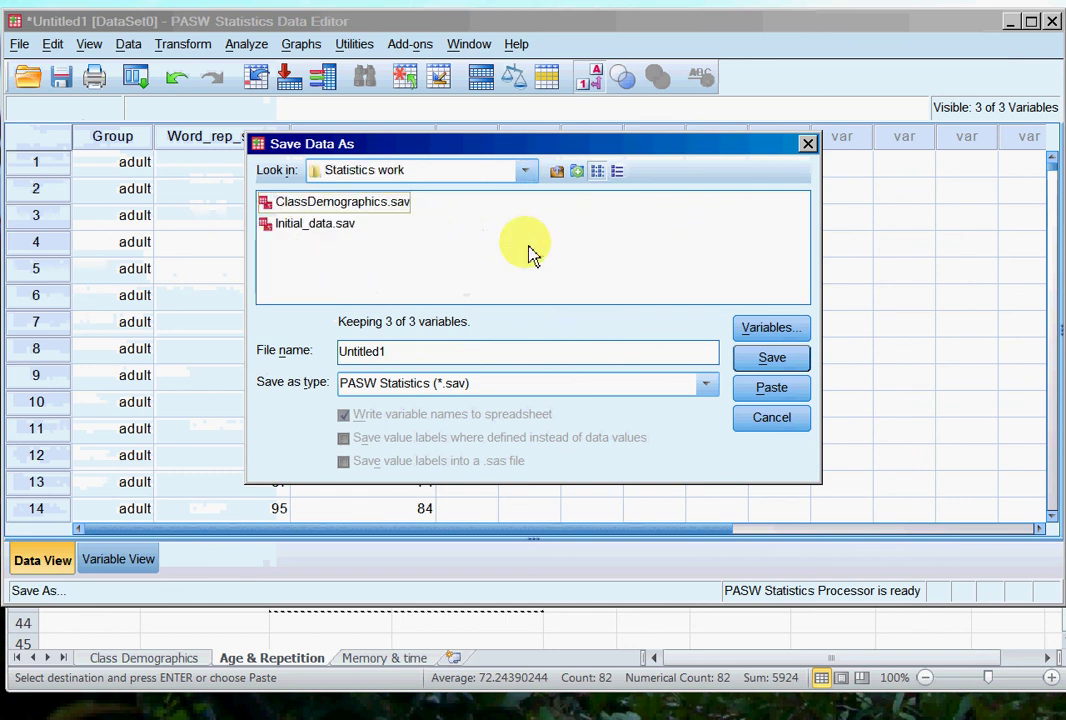
pyautogui.moveTo(423, 353); pyautogui.dragTo(325, 360)
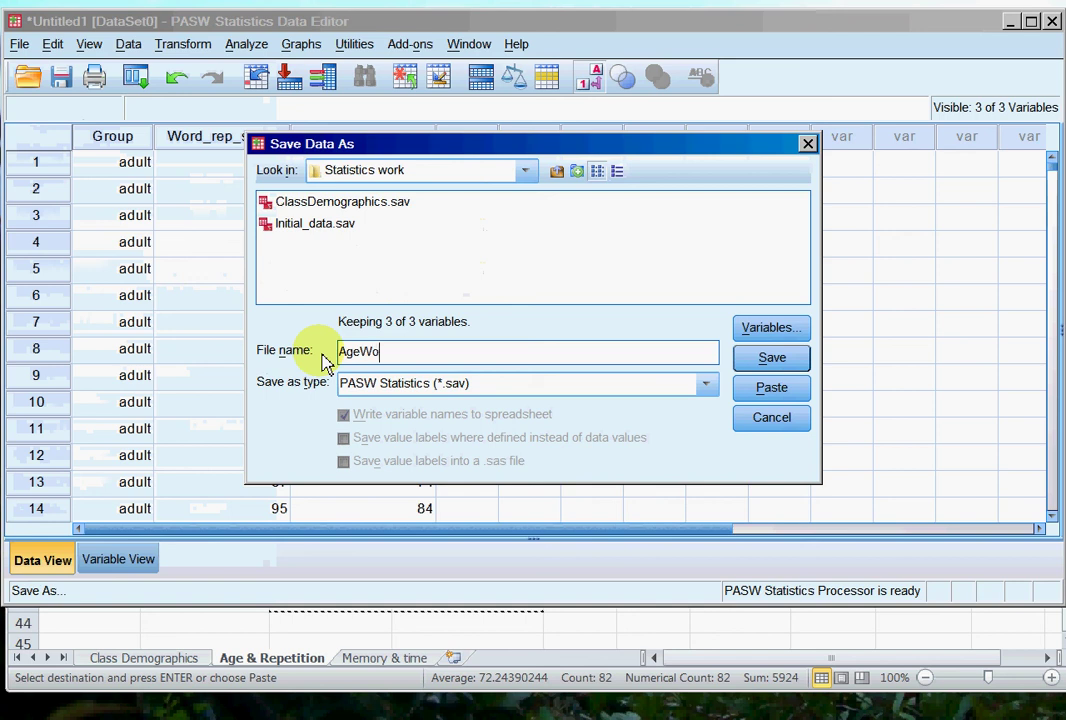
pyautogui.write('AgeWordRep')
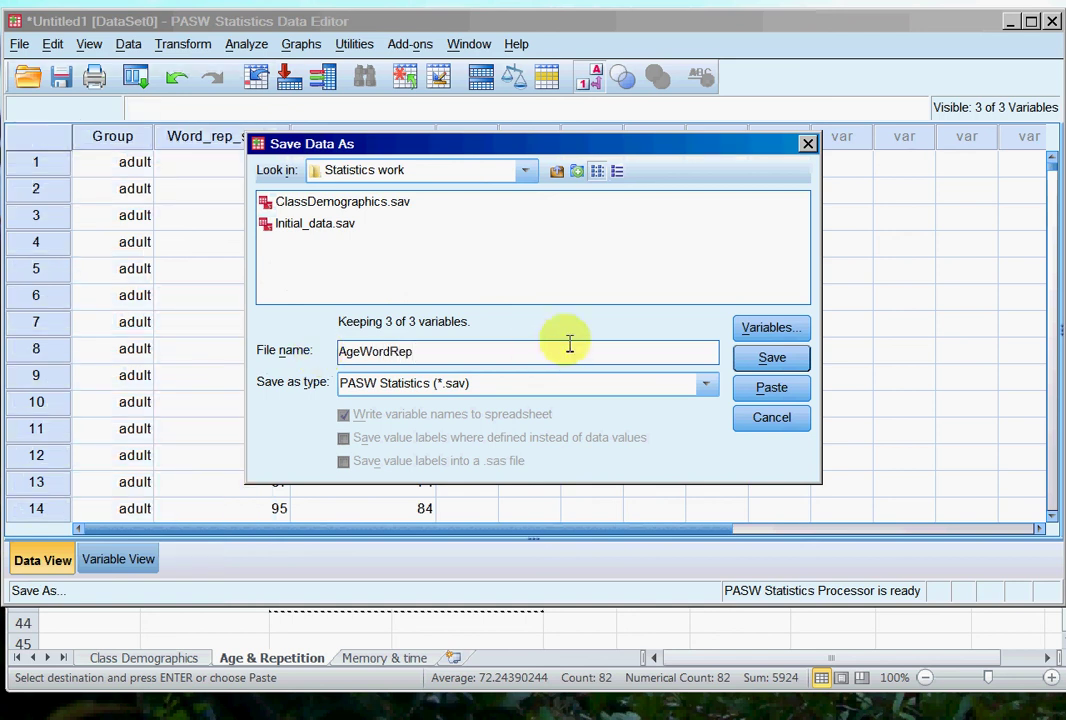
pyautogui.click(795, 367)
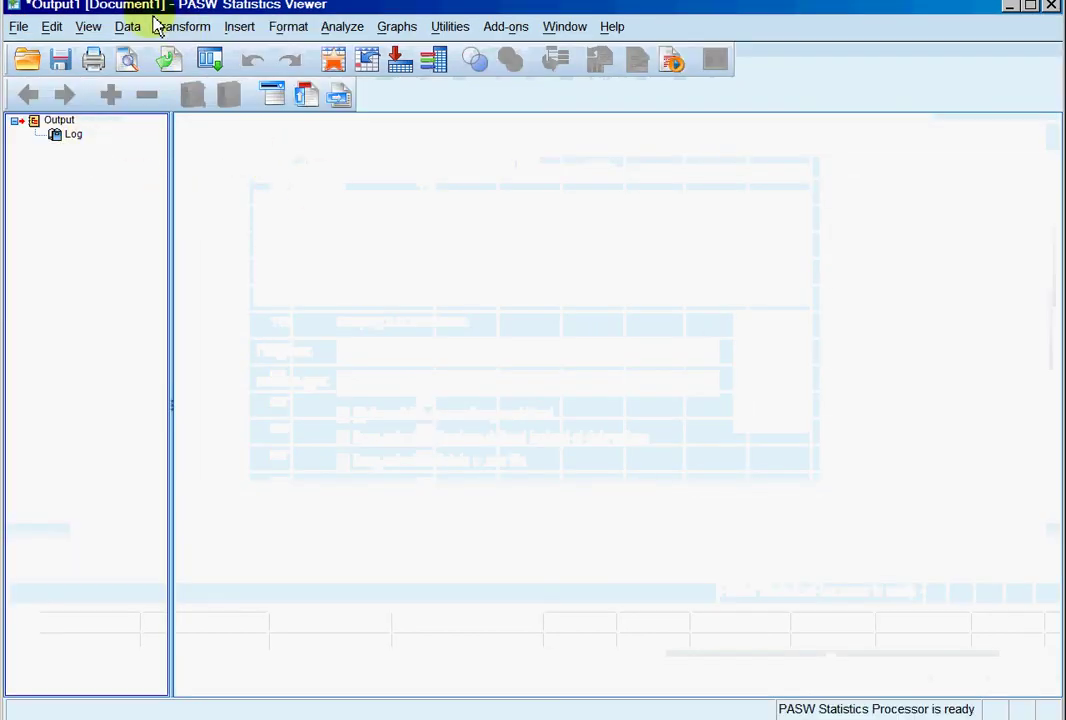
# Save the output as AgeWordRep.spv in C:\Statistics work and close the Viewer.
pyautogui.click(19, 27)
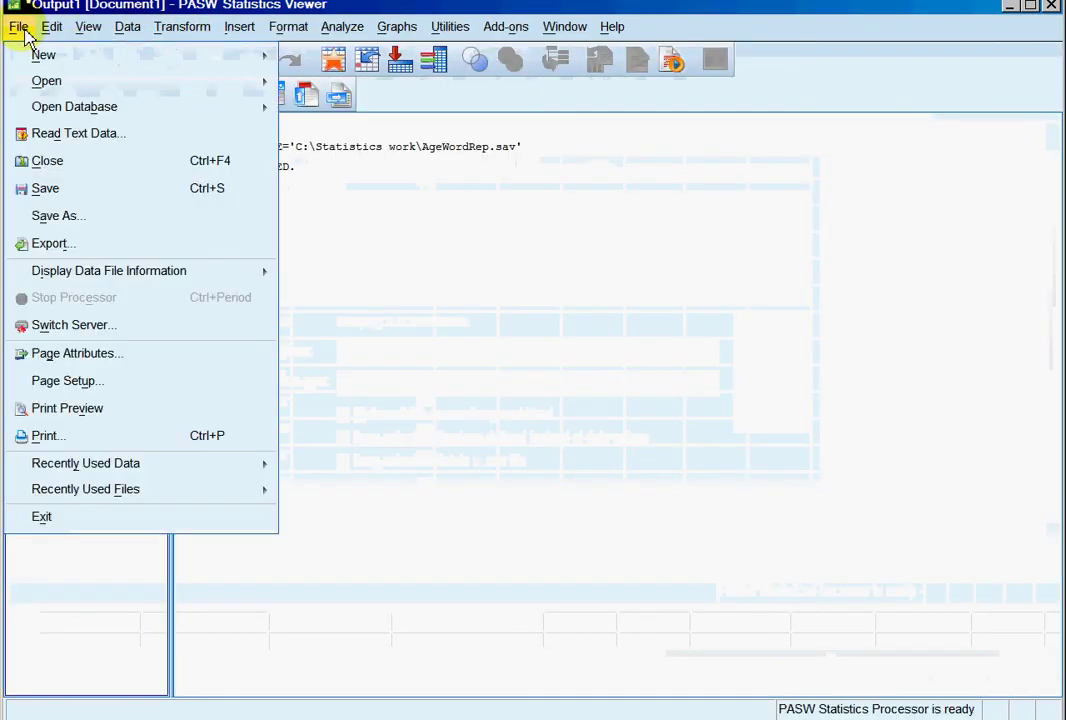
pyautogui.click(62, 215)
pyautogui.click(524, 234)
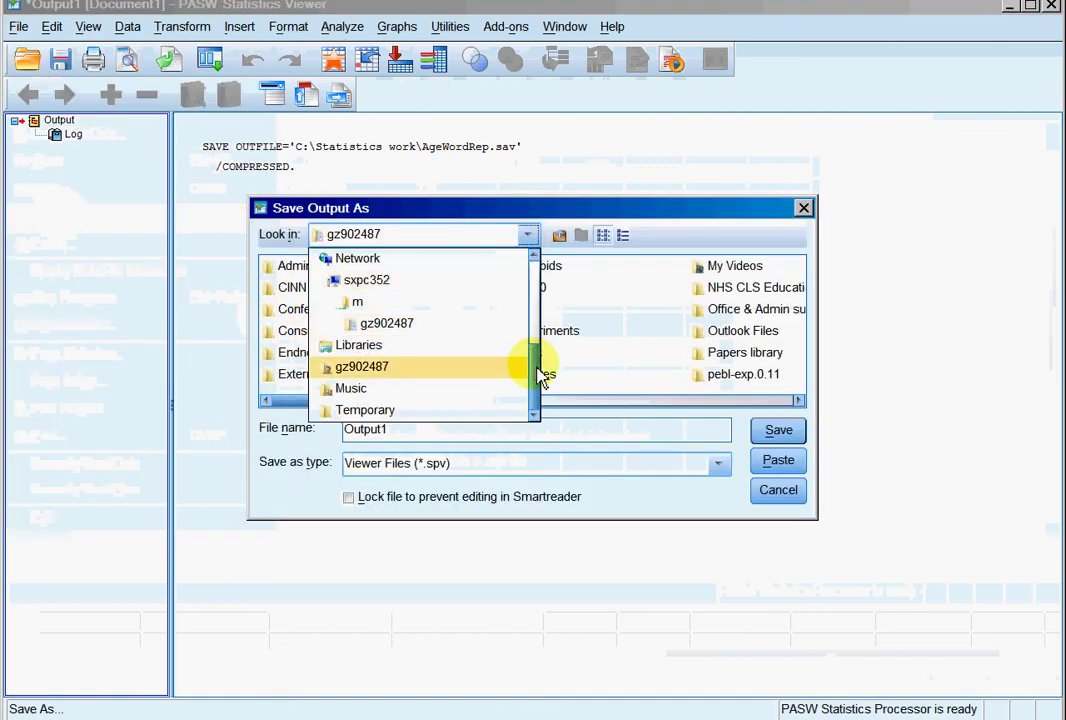
pyautogui.moveTo(542, 368); pyautogui.dragTo(541, 283)
pyautogui.click(450, 302)
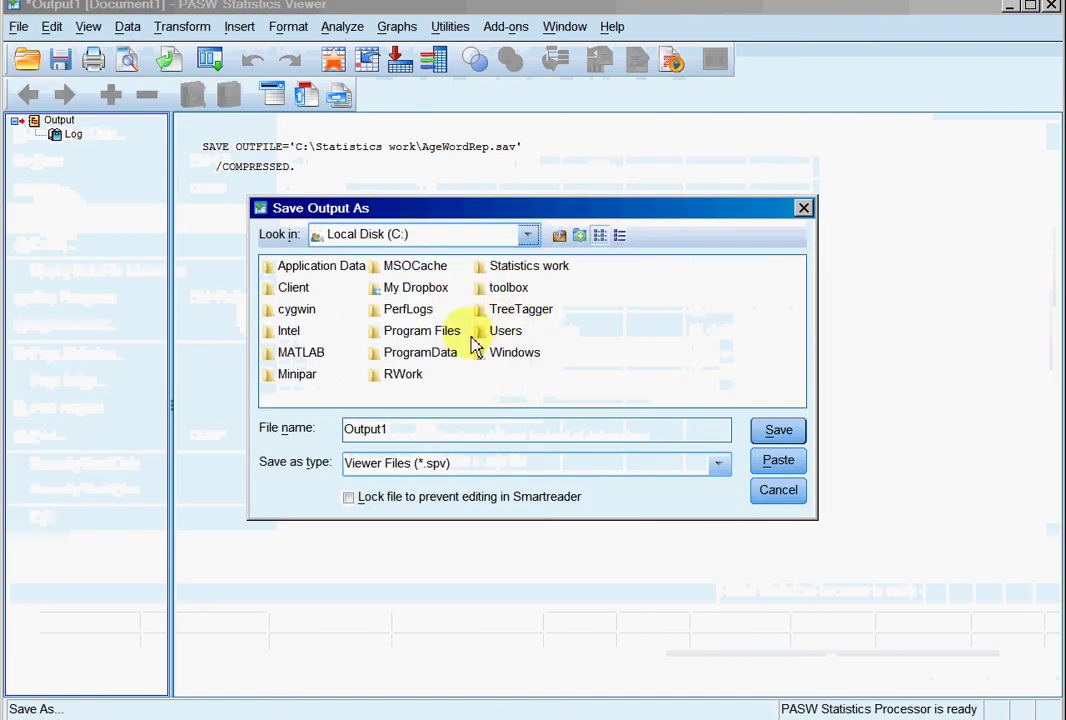
pyautogui.doubleClick(512, 268)
pyautogui.moveTo(415, 436); pyautogui.dragTo(314, 436)
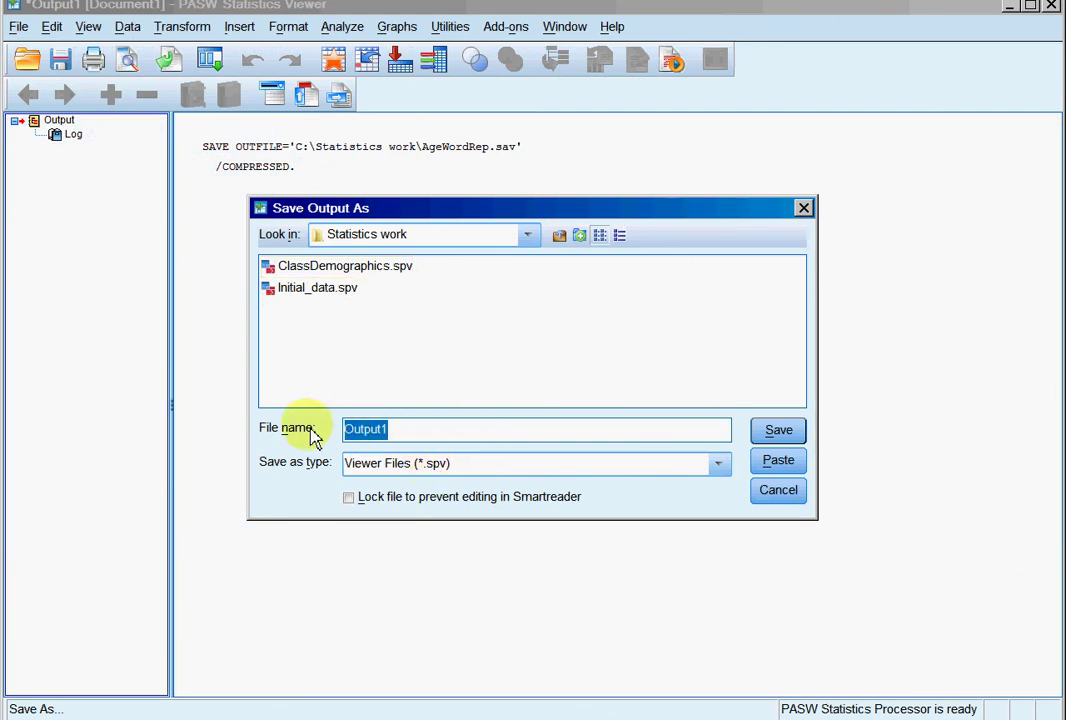
pyautogui.write('AgeWord')
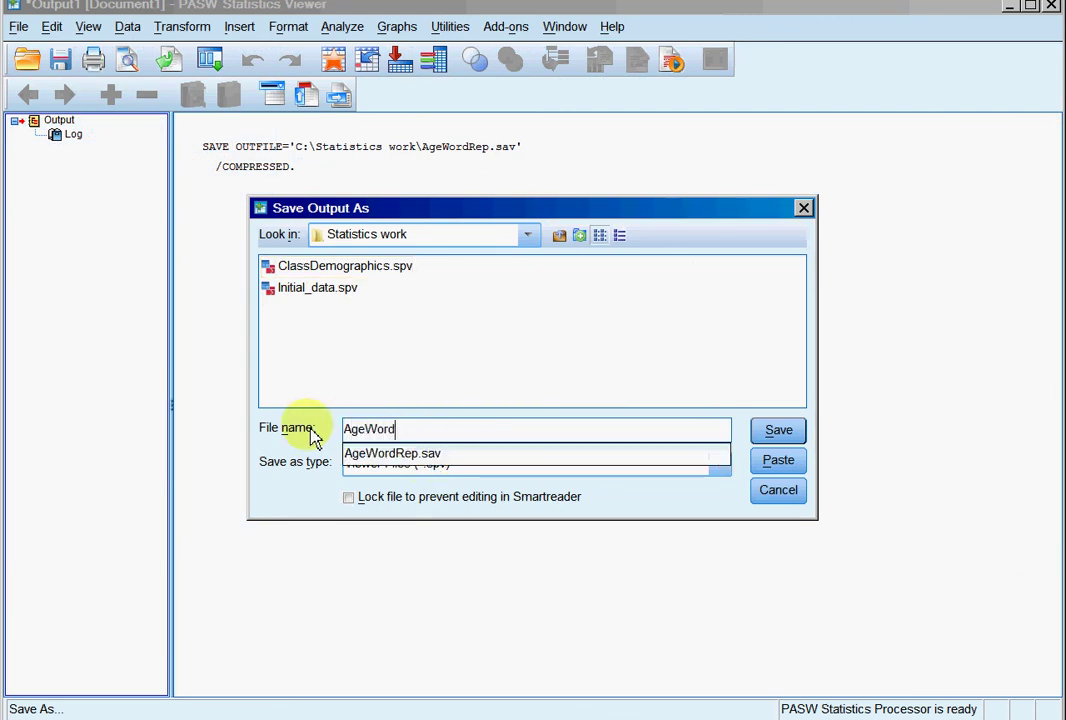
pyautogui.write('Rep')
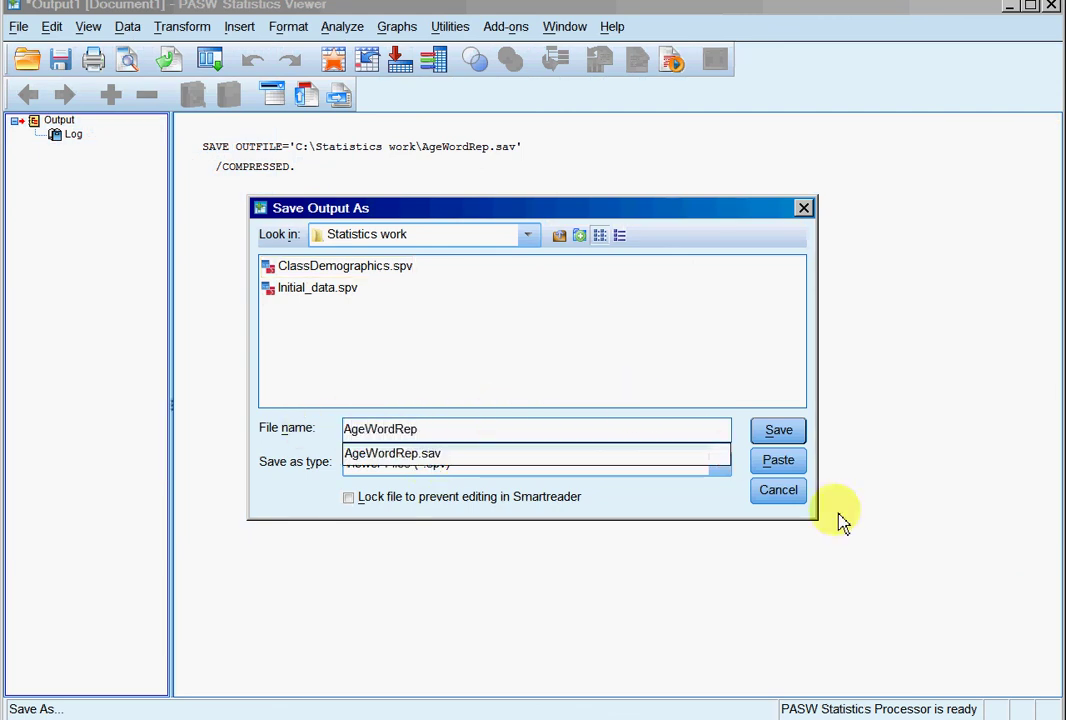
pyautogui.click(778, 429)
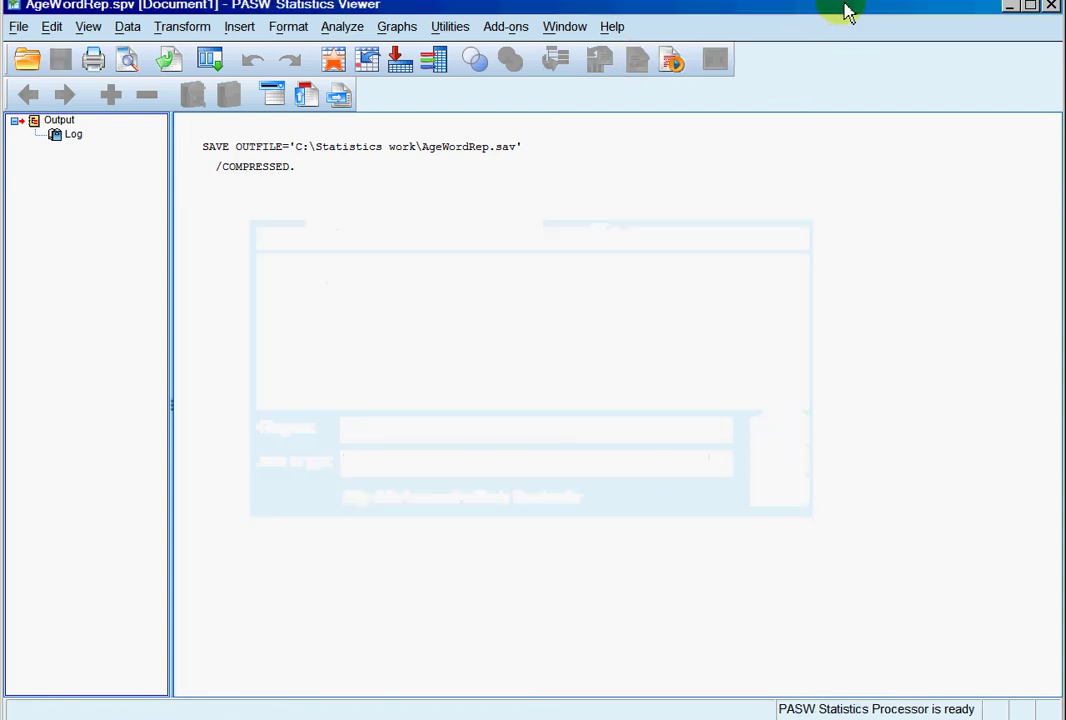
pyautogui.click(1052, 7)
pyautogui.moveTo(820, 30); pyautogui.dragTo(822, 49)
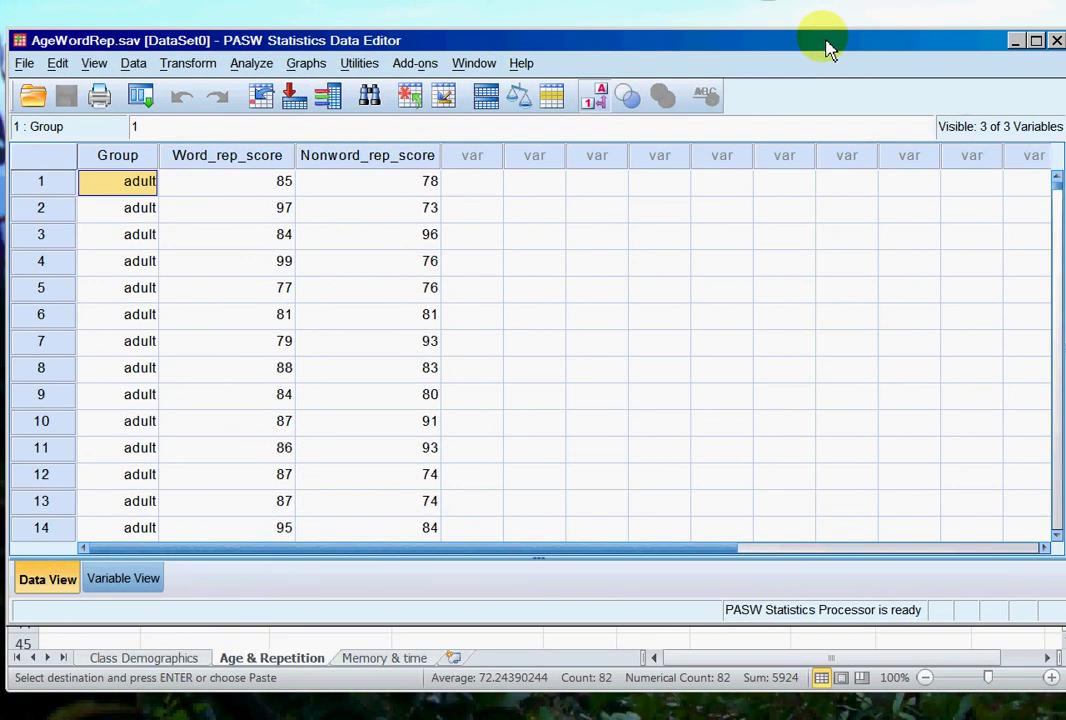